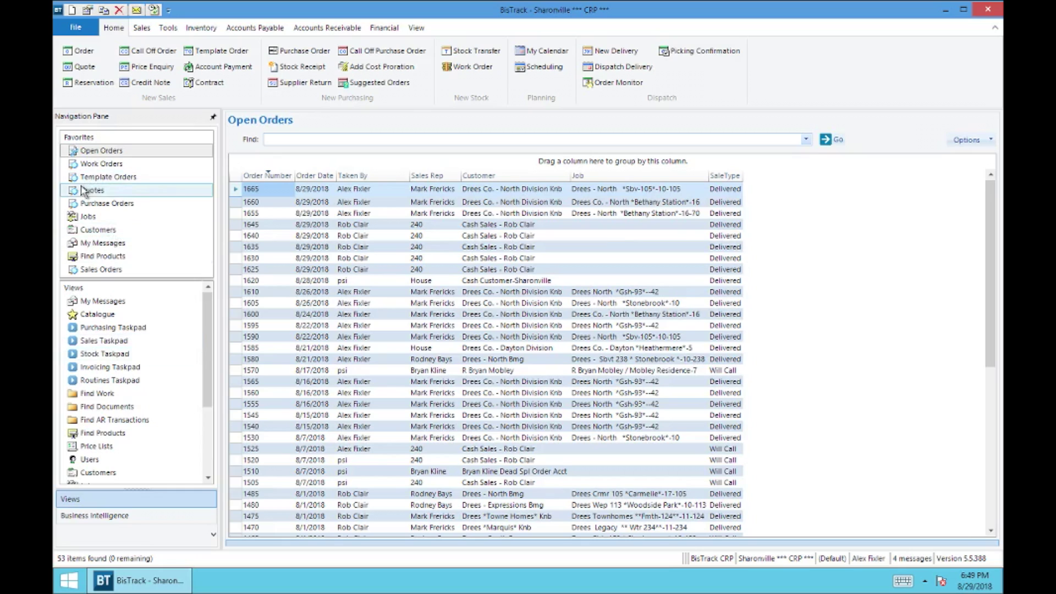
# Start a new quote for Drees Co. - North Division Knb, delivering to its job address, with a customer reference
pyautogui.click(81, 70)
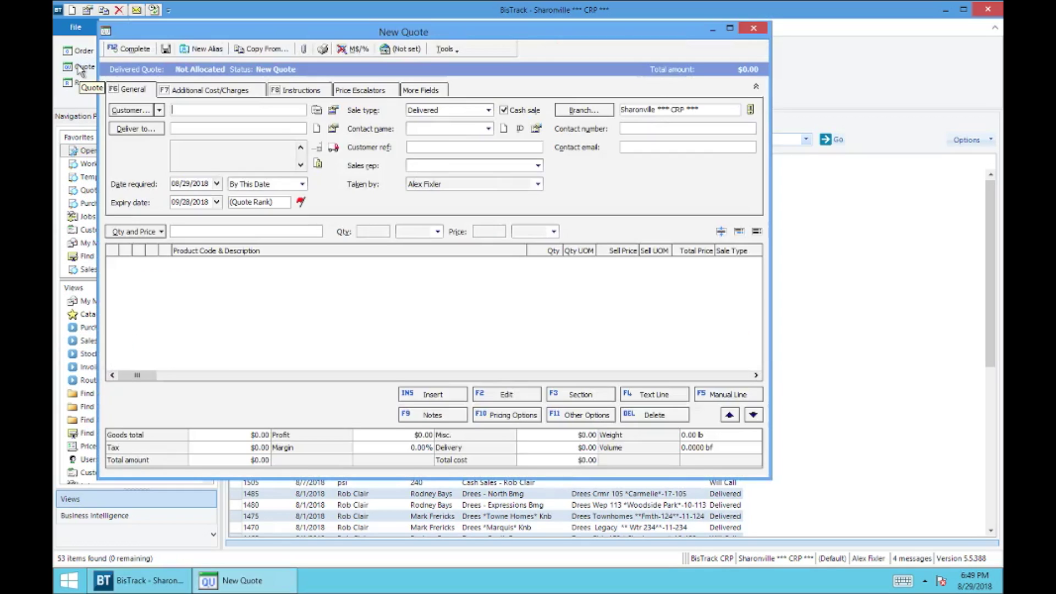
pyautogui.write('11771 - Drees Co. - North Division Knb')
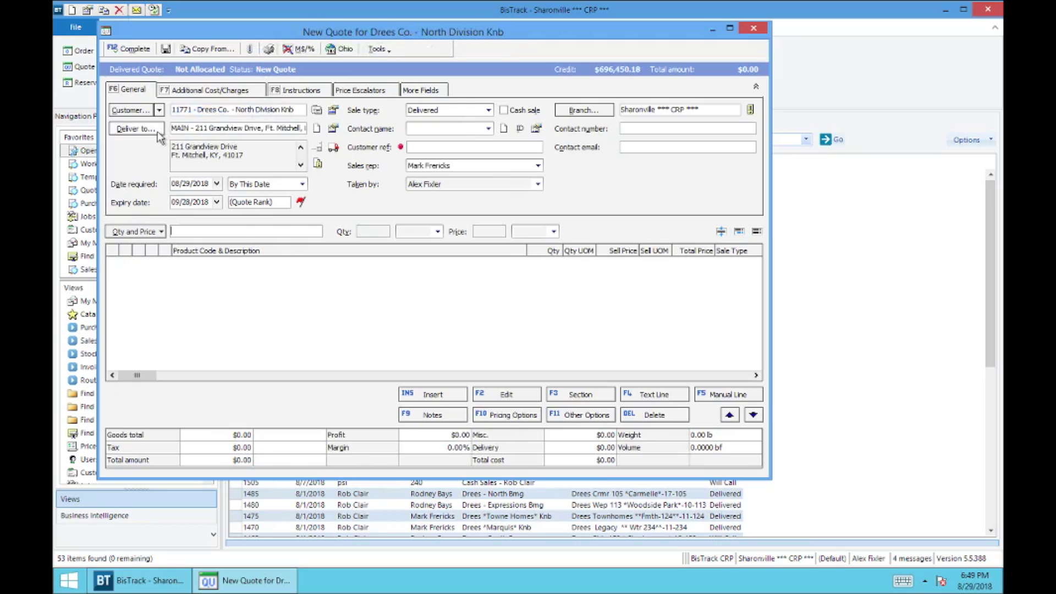
pyautogui.click(158, 132)
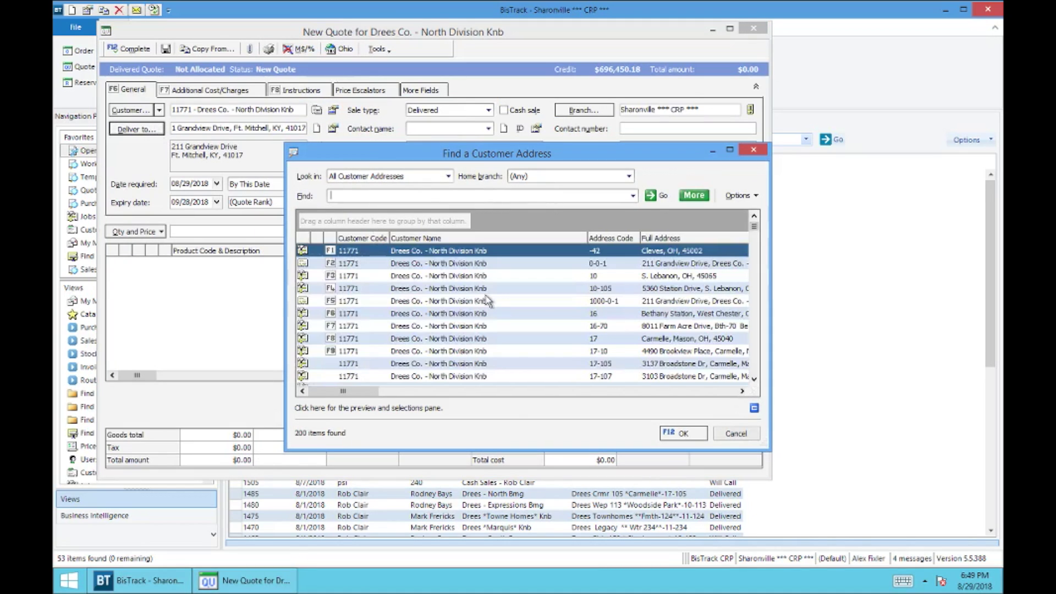
pyautogui.click(683, 434)
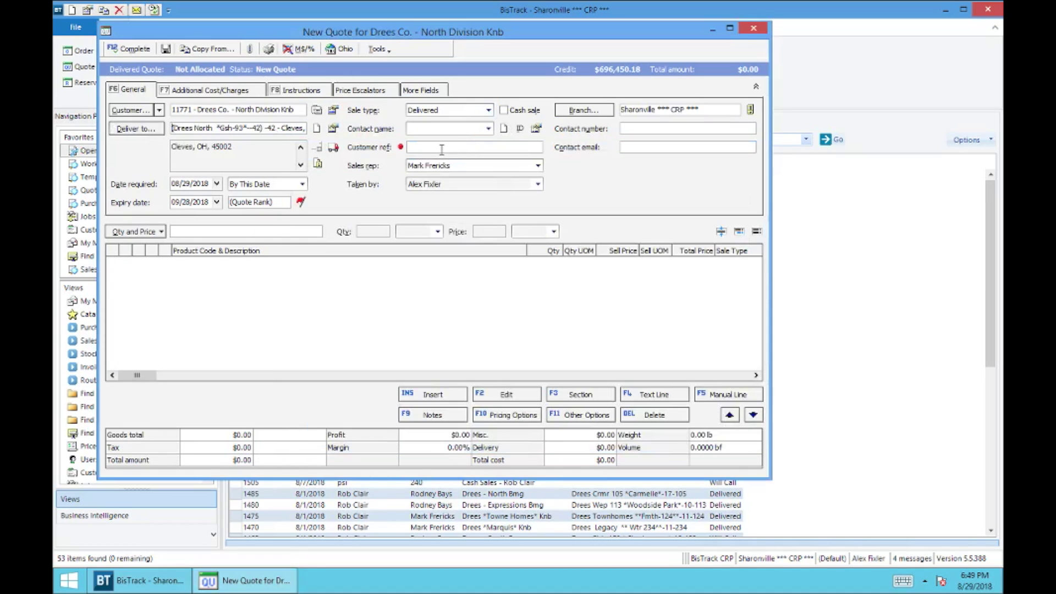
pyautogui.write('1850000')
# Look up product 'wopfm' to add a special line to the quote
pyautogui.click(220, 228)
pyautogui.write('wopfm')
pyautogui.press('Return')
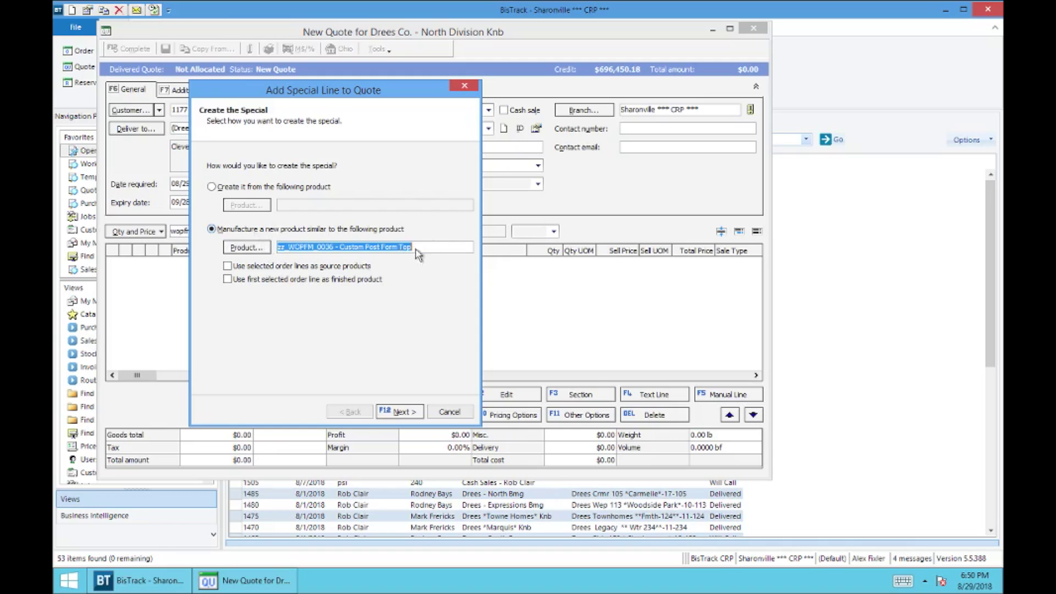
# Manufacture a new special product from zz_WOPFM_0036 with its description changed to 'Test'
pyautogui.click(400, 412)
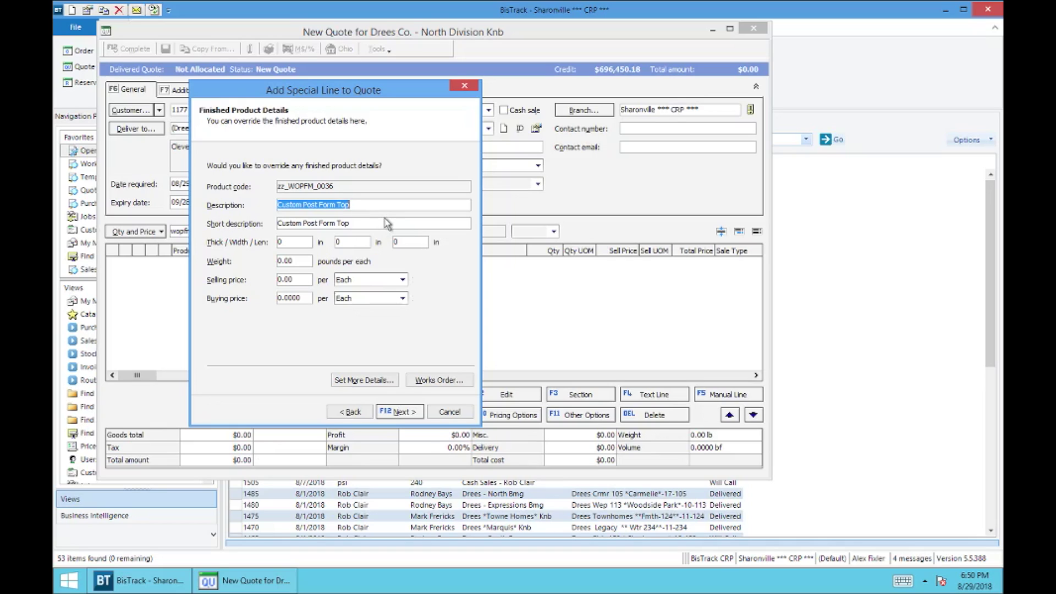
pyautogui.write('Test')
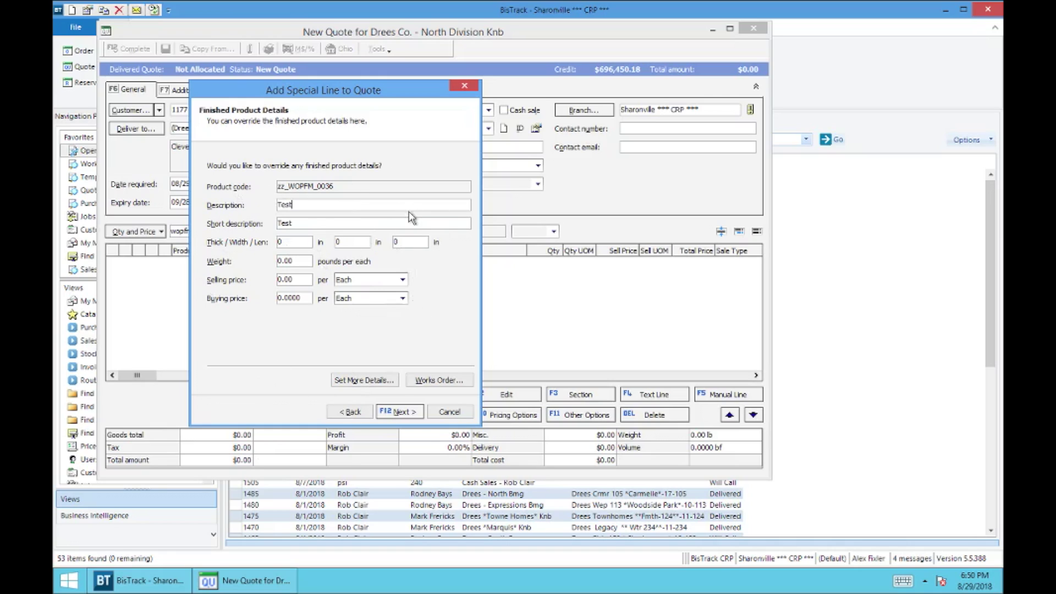
pyautogui.click(398, 412)
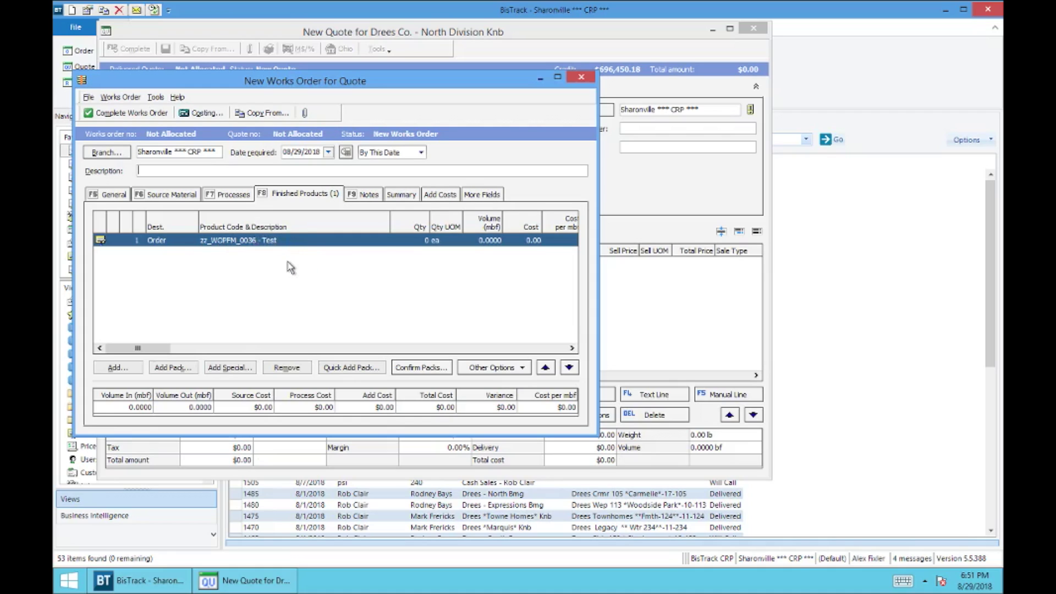
# Set the finished product zz_WOPFM_0036 - Test to quantity 1 ea
pyautogui.doubleClick(422, 243)
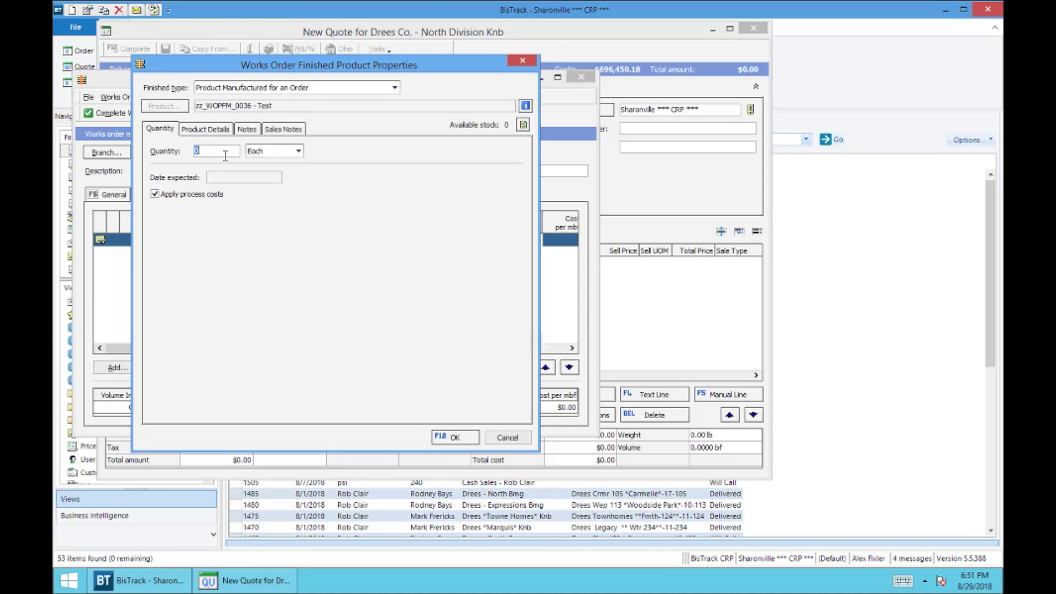
pyautogui.click(457, 437)
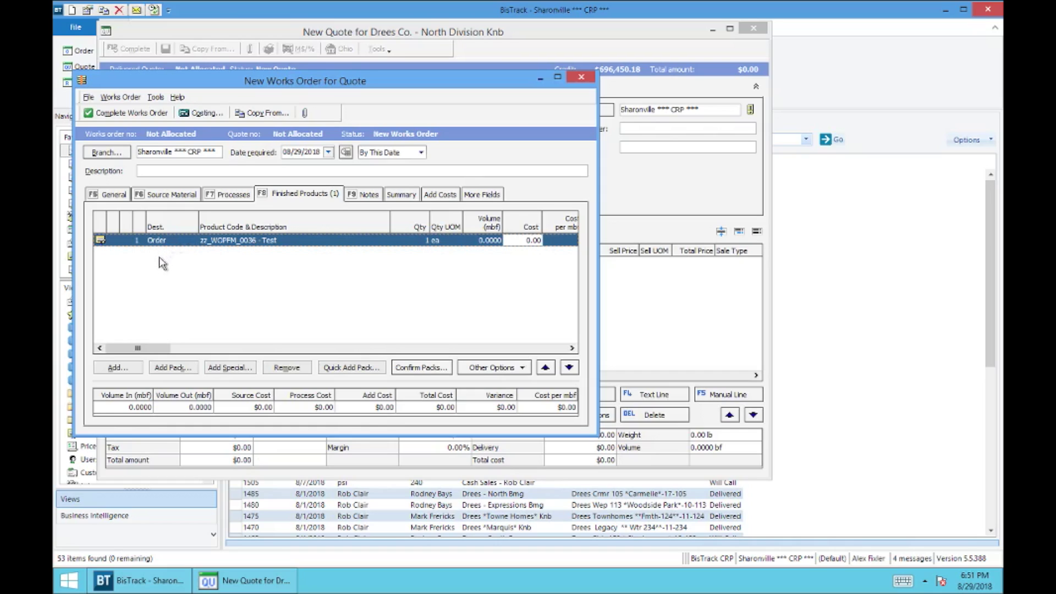
# Assign machine group WMS and machine PP to the works order, then view its source materials
pyautogui.click(122, 196)
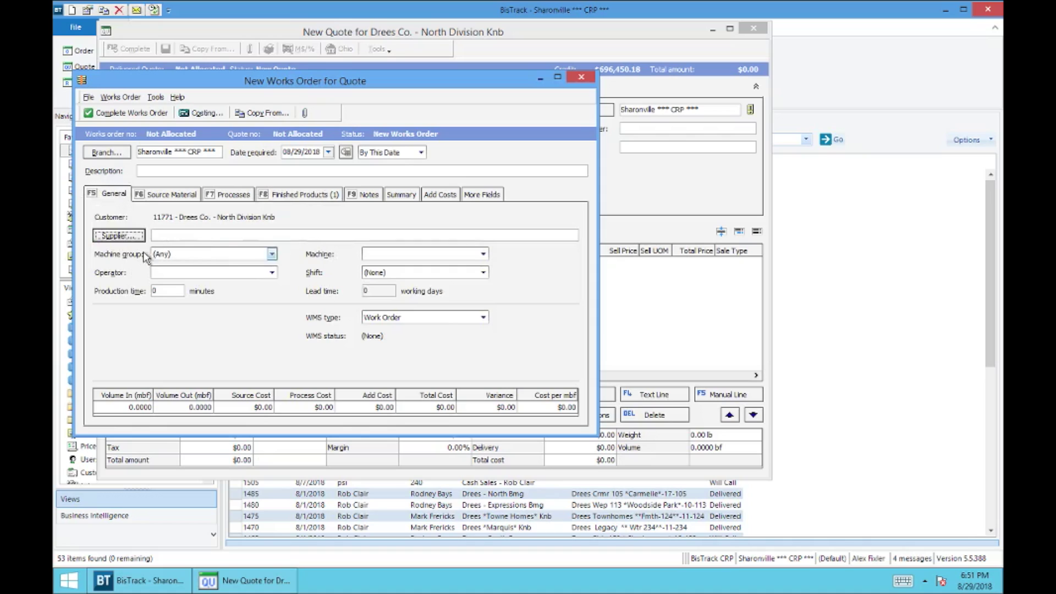
pyautogui.click(237, 254)
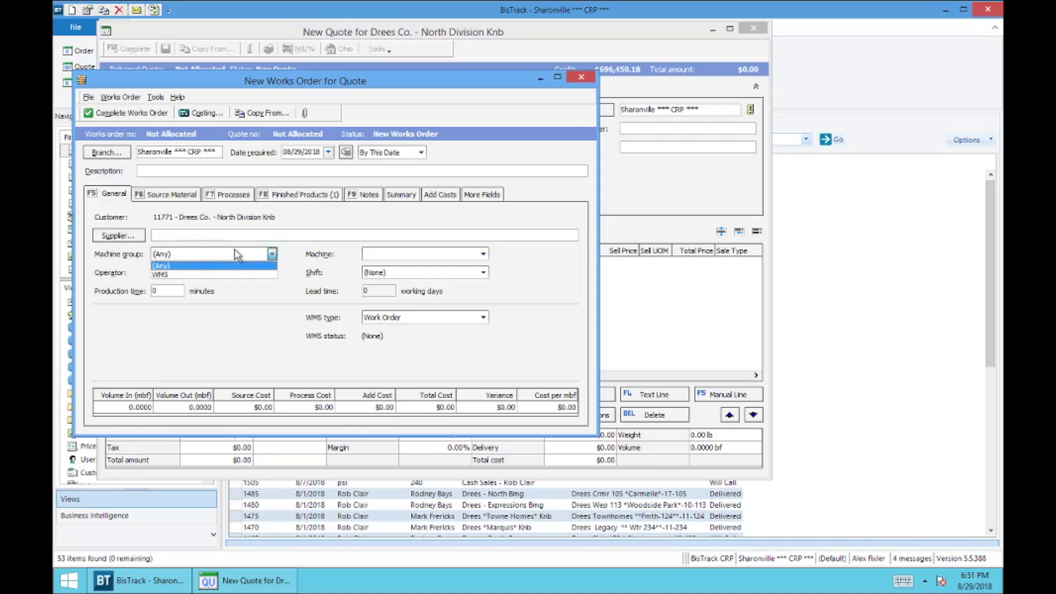
pyautogui.click(198, 275)
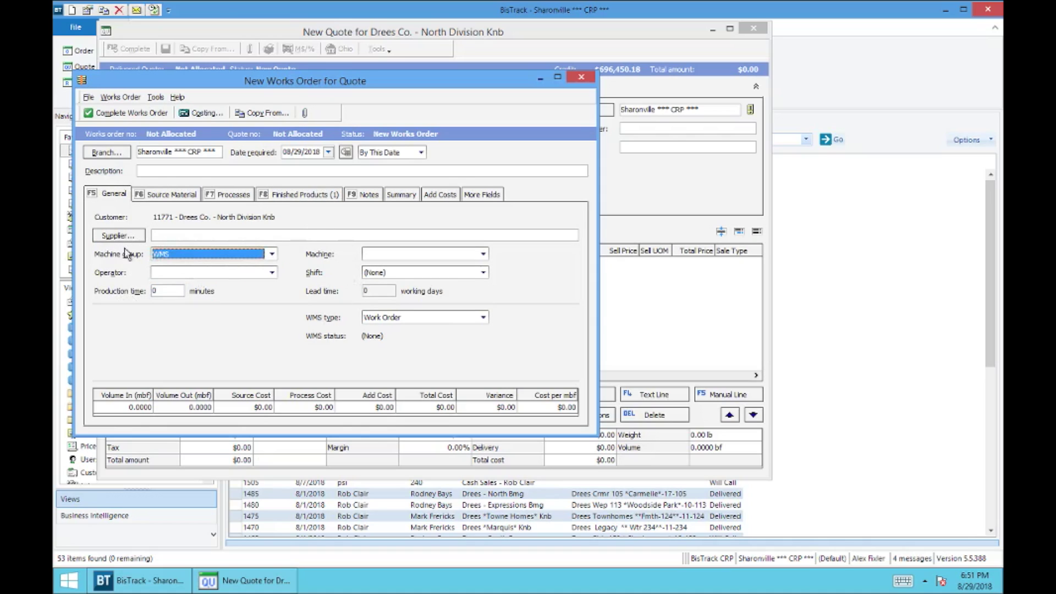
pyautogui.click(484, 254)
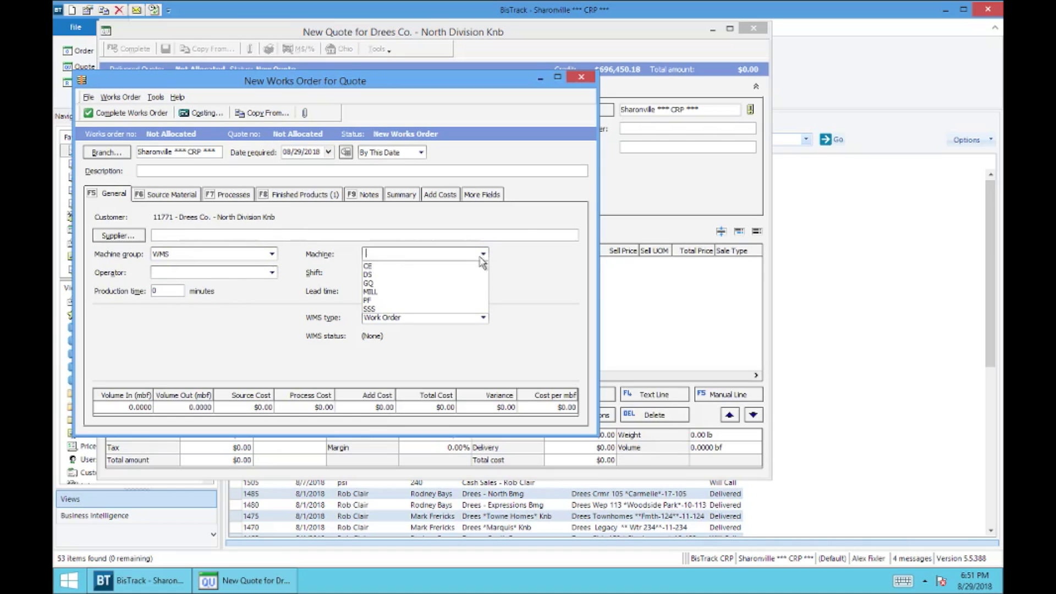
pyautogui.click(370, 301)
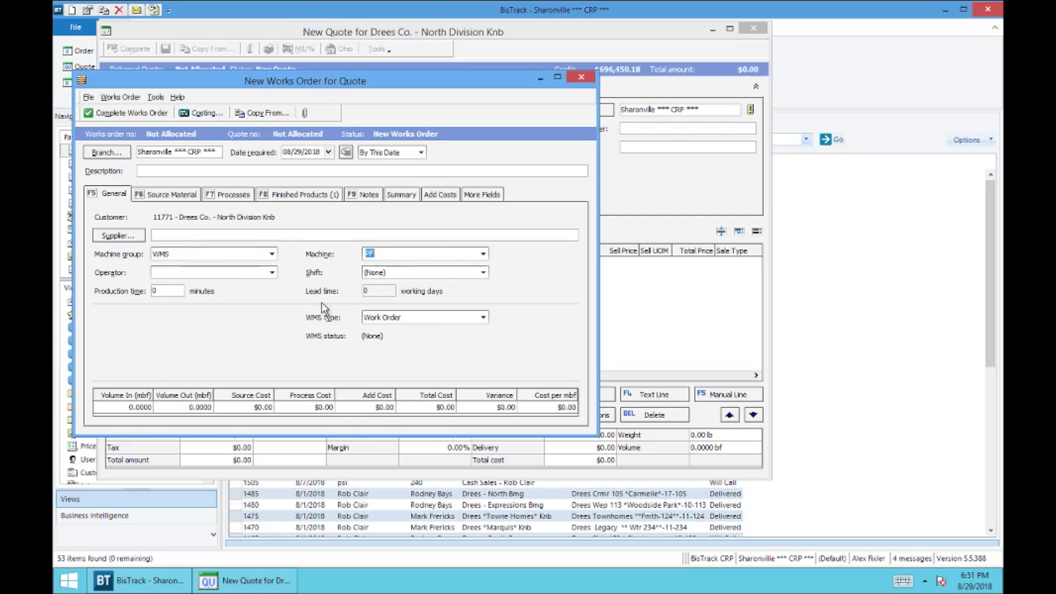
pyautogui.click(483, 253)
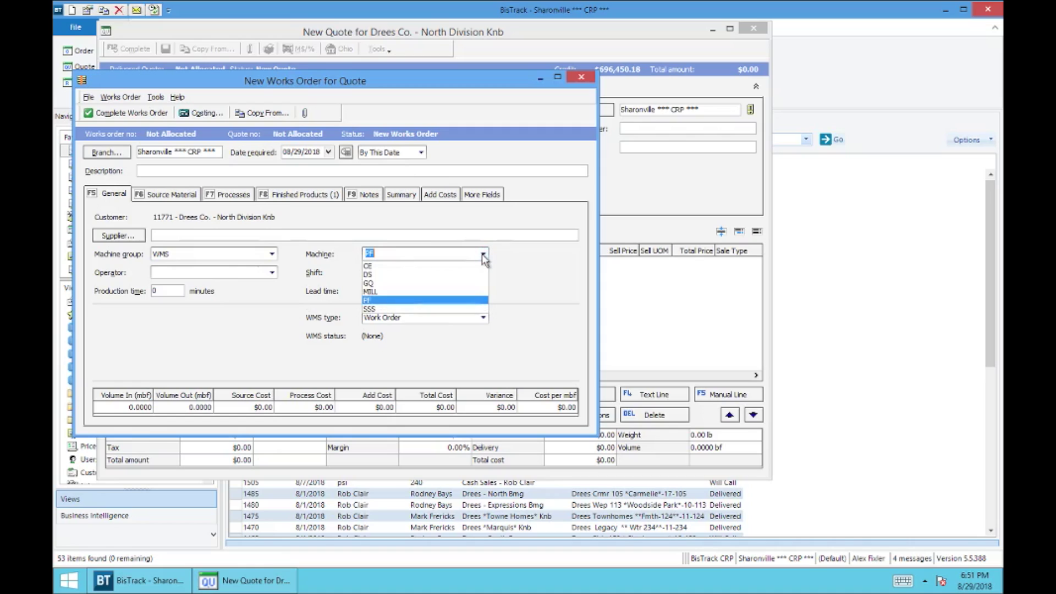
pyautogui.click(418, 302)
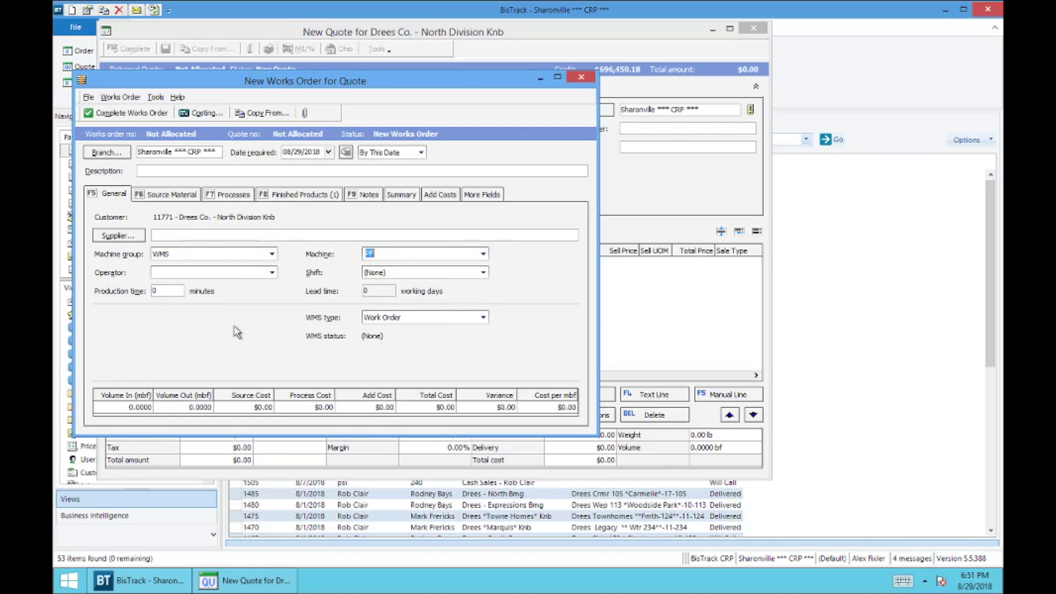
pyautogui.click(155, 196)
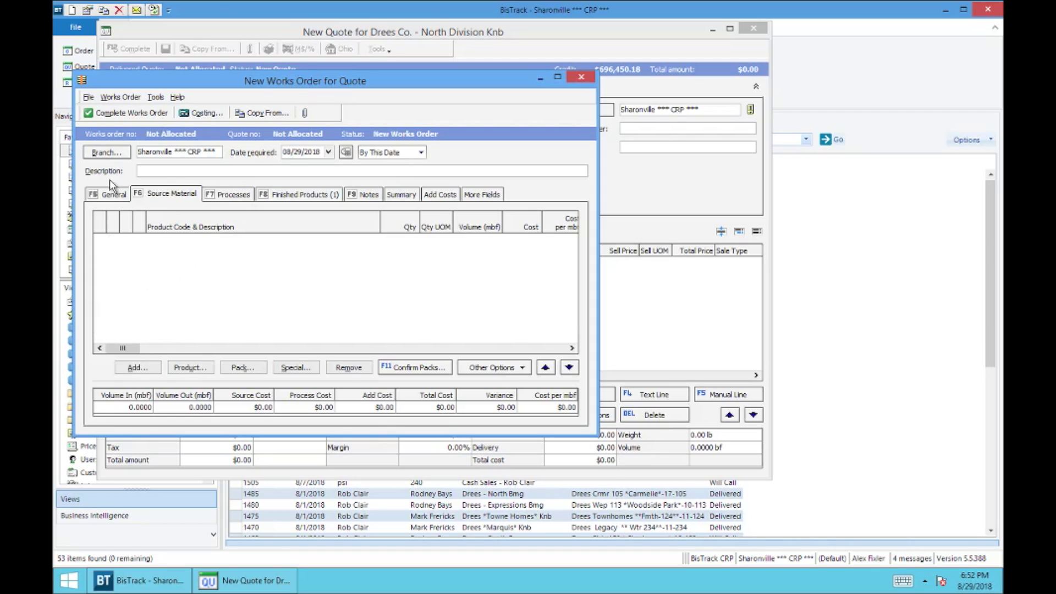
# Add REMOVE - Place Holder as the works order's source material at 1 ea
pyautogui.click(137, 367)
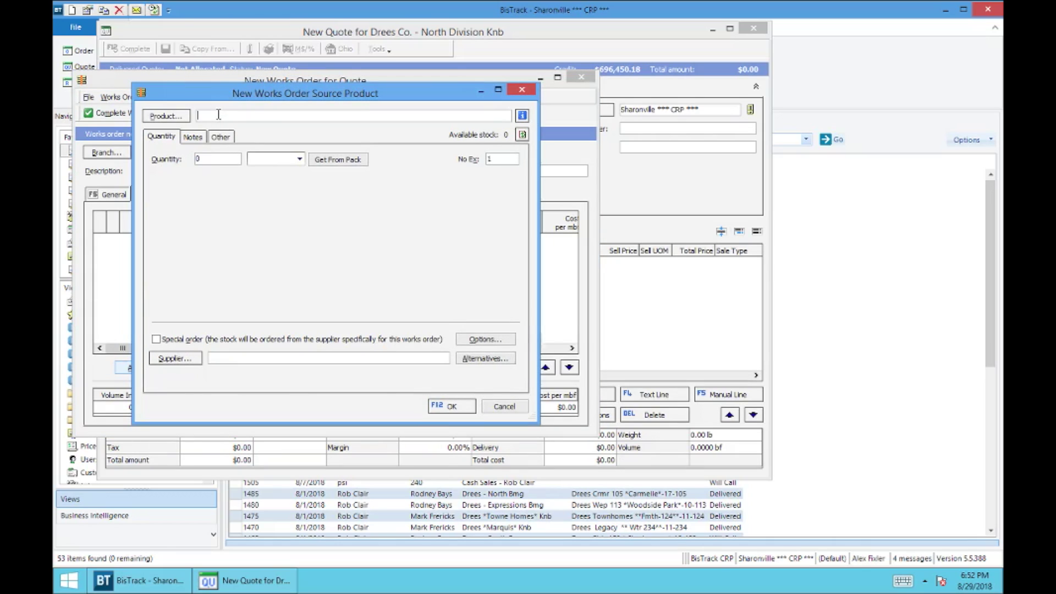
pyautogui.write('remove')
pyautogui.press('Return')
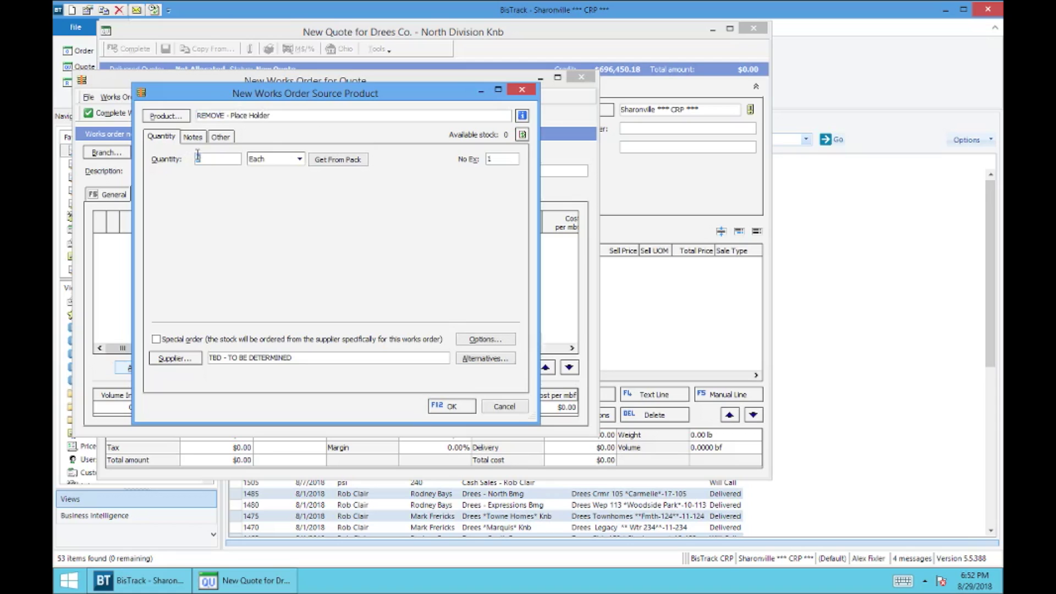
pyautogui.click(450, 407)
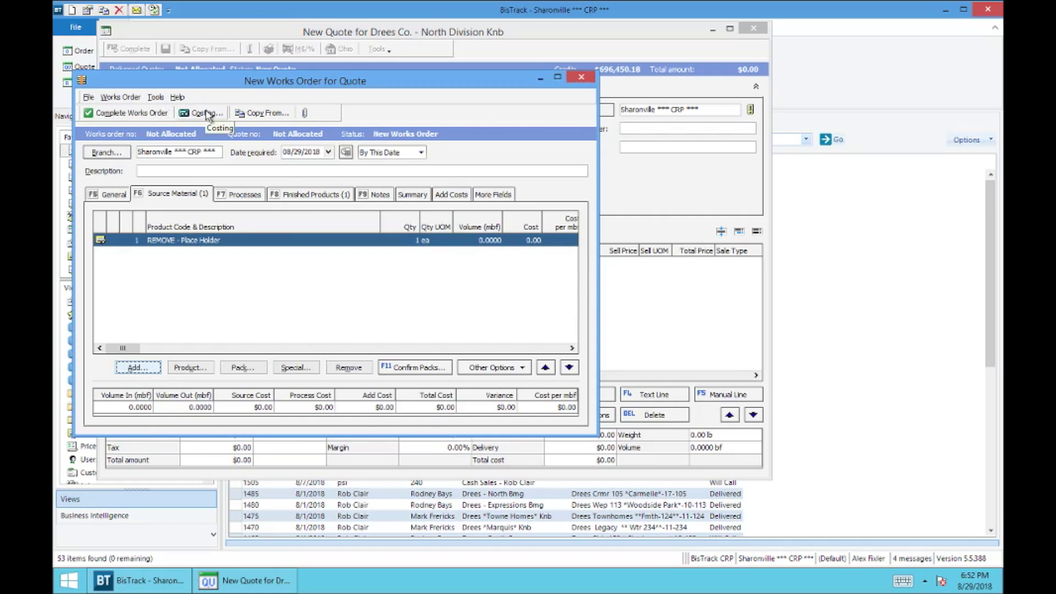
# Allocate the placeholder material's cost to the finished product in works order costing
pyautogui.click(206, 114)
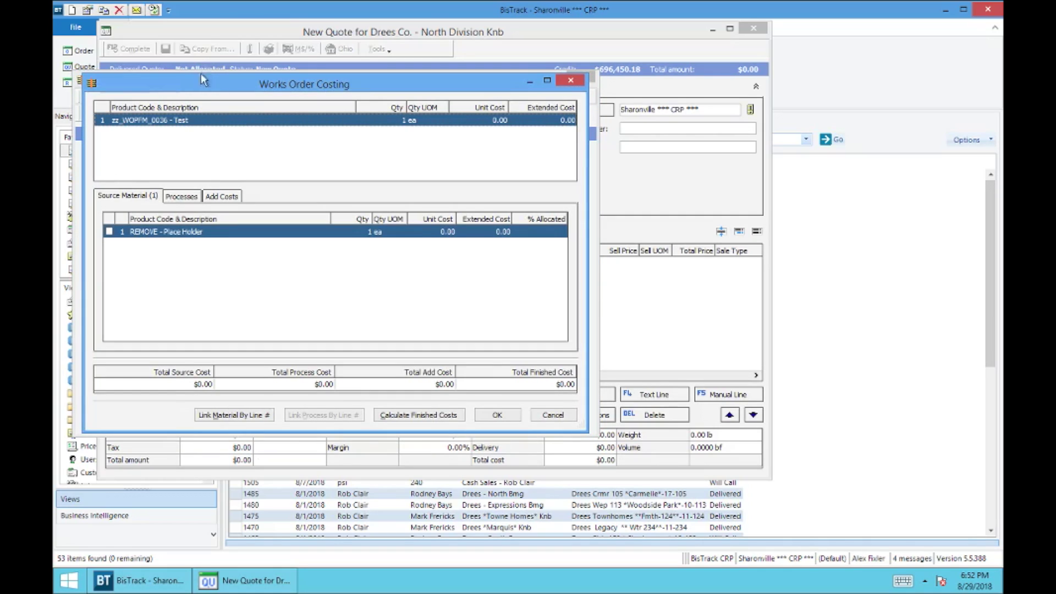
pyautogui.moveTo(204, 86); pyautogui.dragTo(274, 104)
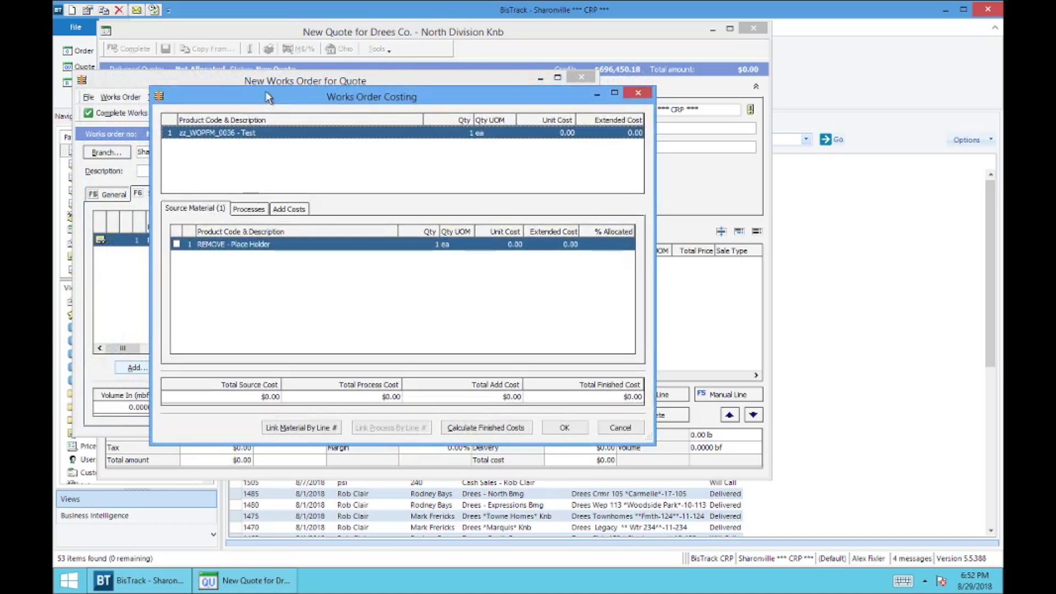
pyautogui.click(176, 243)
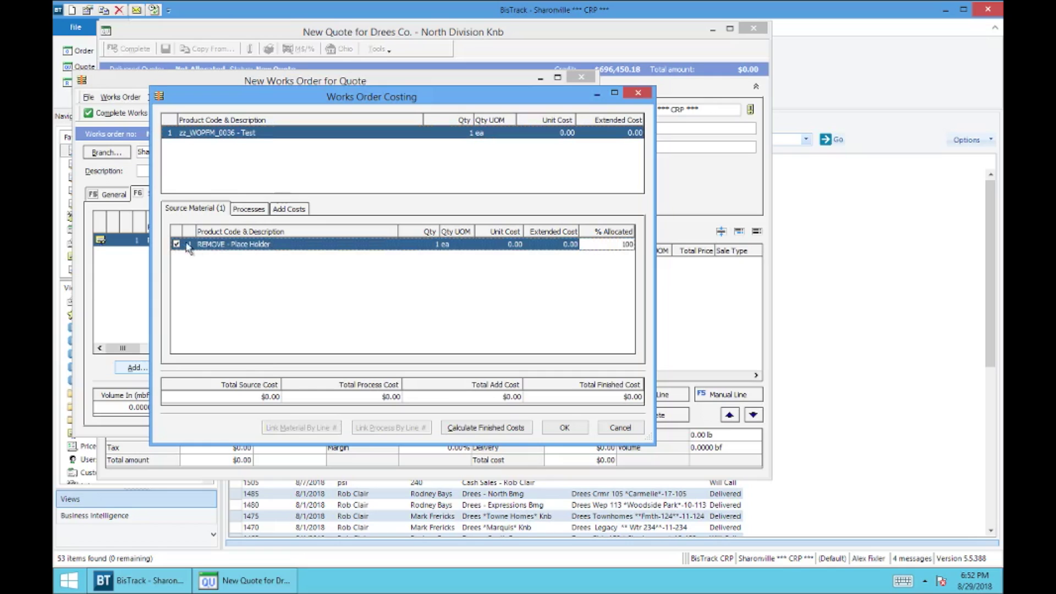
pyautogui.click(566, 427)
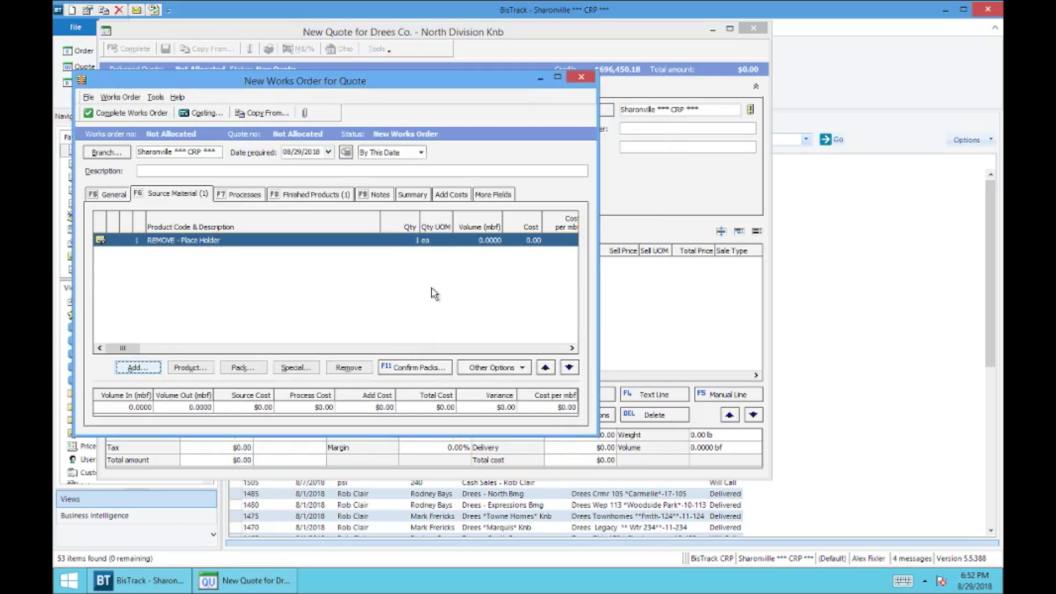
# Complete the works order and finish the special, adding zz_WOPFM_0036 - Test to the quote
pyautogui.click(133, 115)
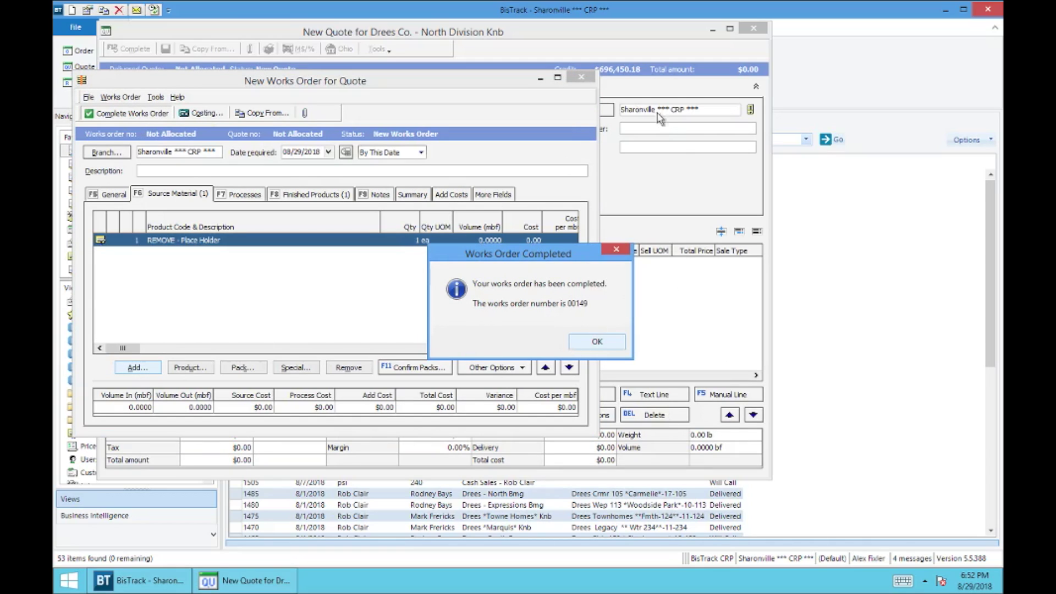
pyautogui.click(593, 346)
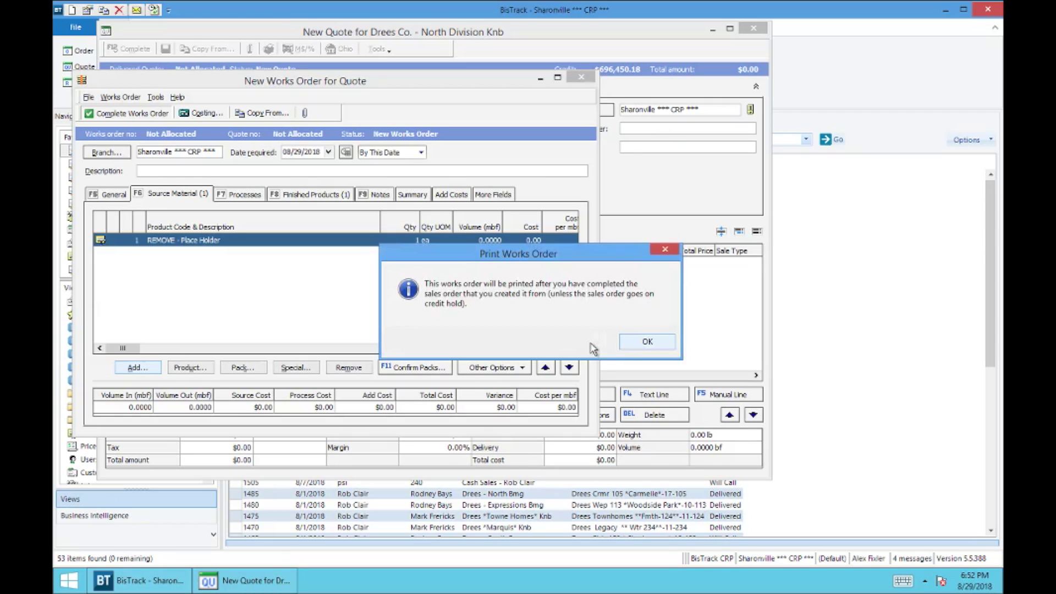
pyautogui.click(648, 342)
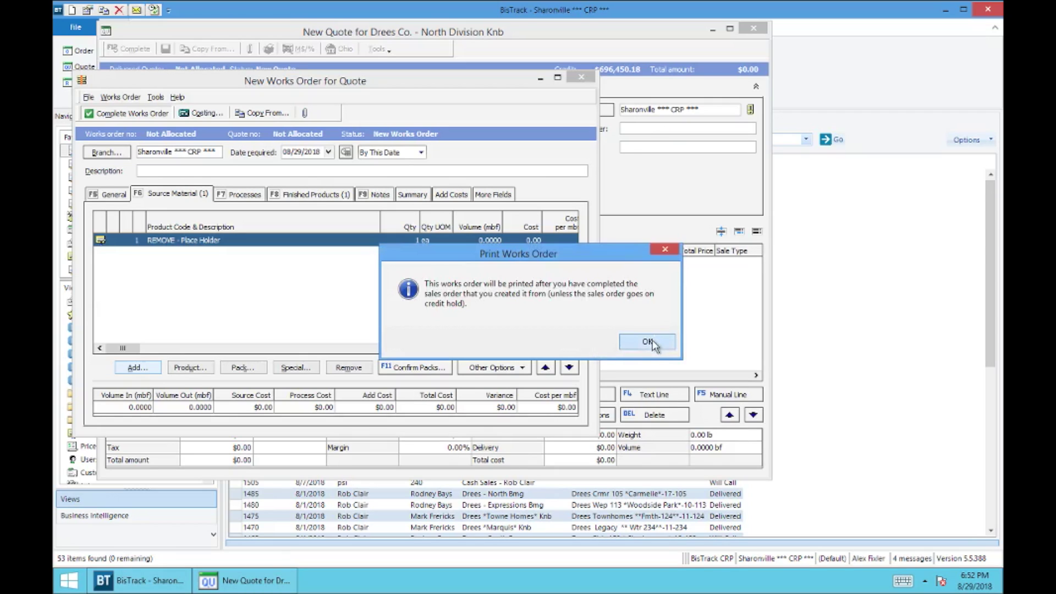
pyautogui.press('Return')
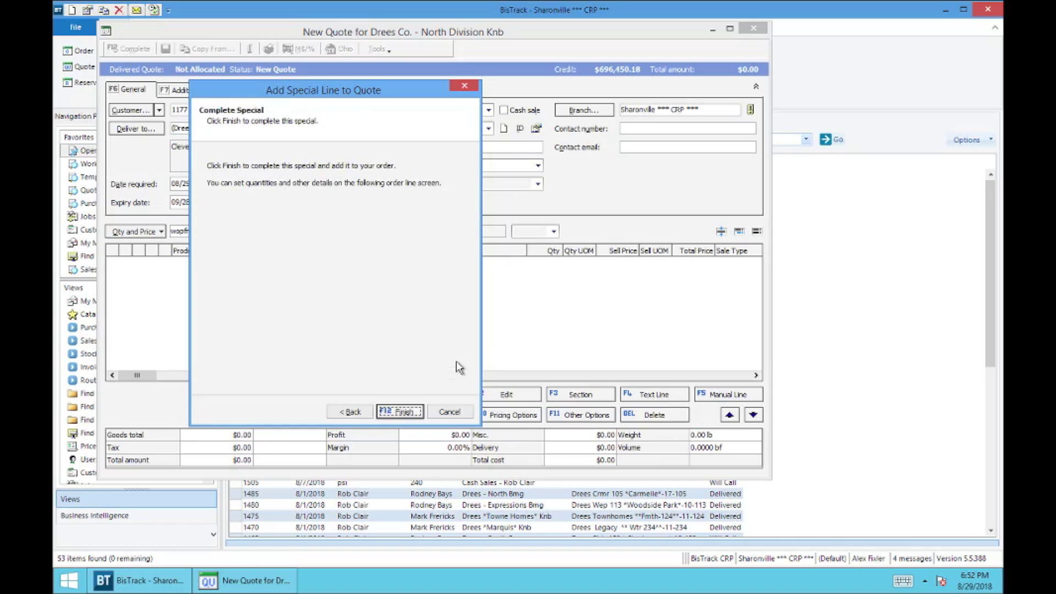
pyautogui.click(402, 412)
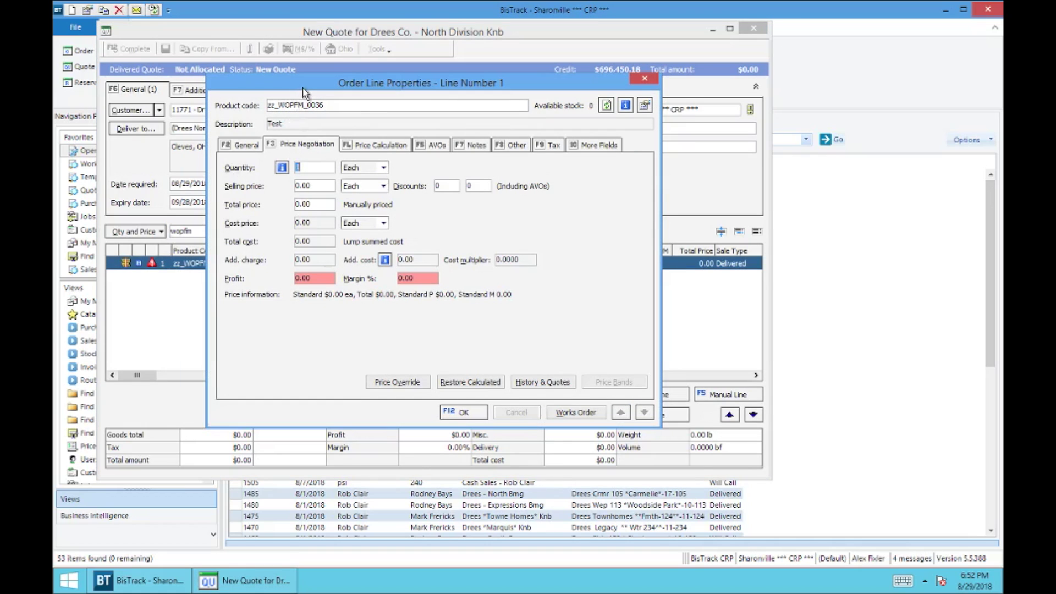
# Accept the zz_WOPFM_0036 - Test line at $0.00, confirming the zero price
pyautogui.moveTo(306, 93); pyautogui.dragTo(388, 77)
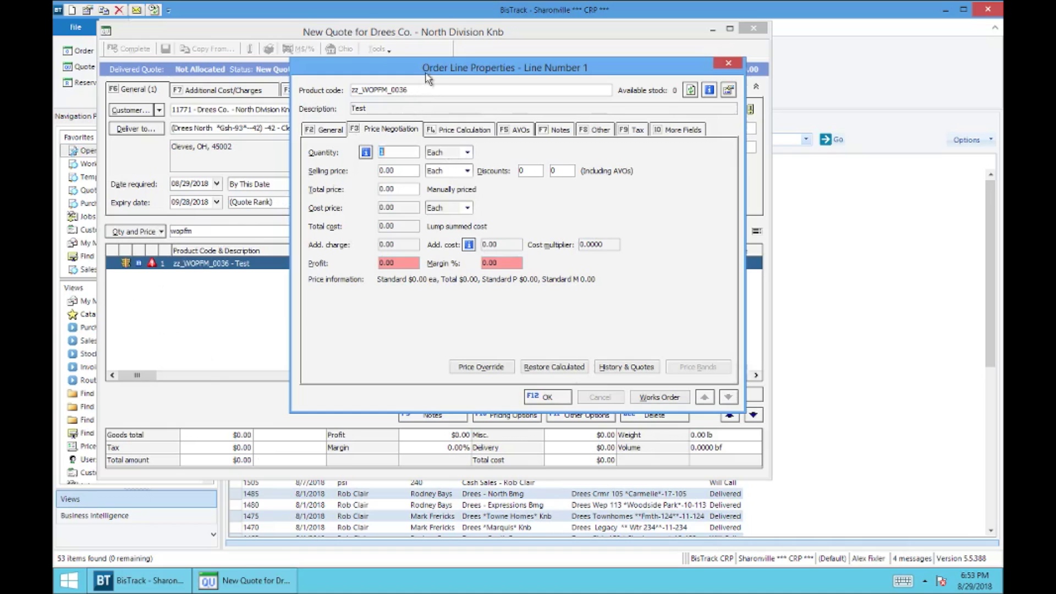
pyautogui.moveTo(426, 75); pyautogui.dragTo(338, 112)
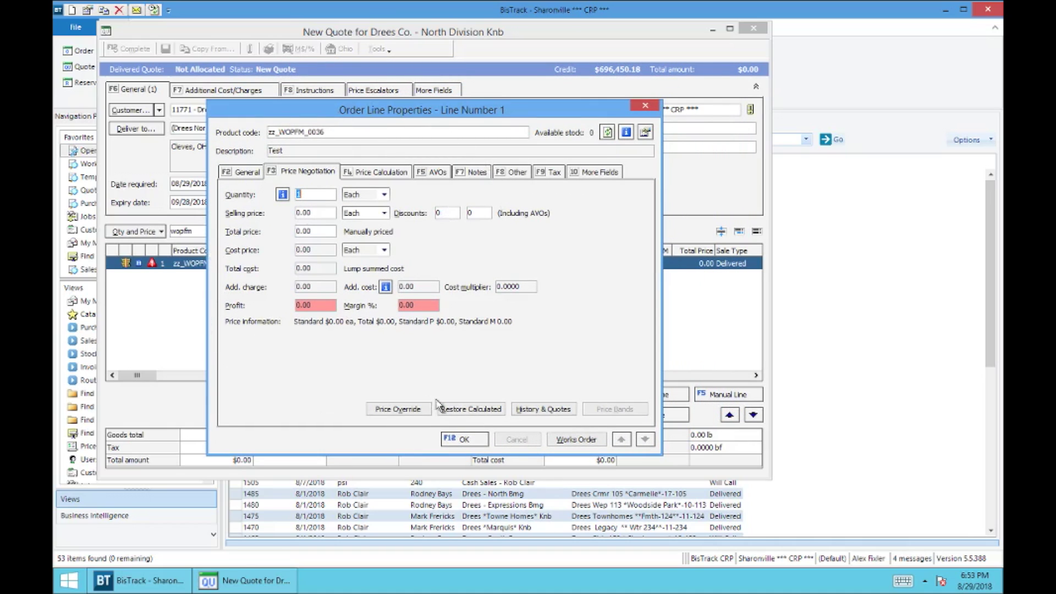
pyautogui.click(472, 443)
pyautogui.click(591, 333)
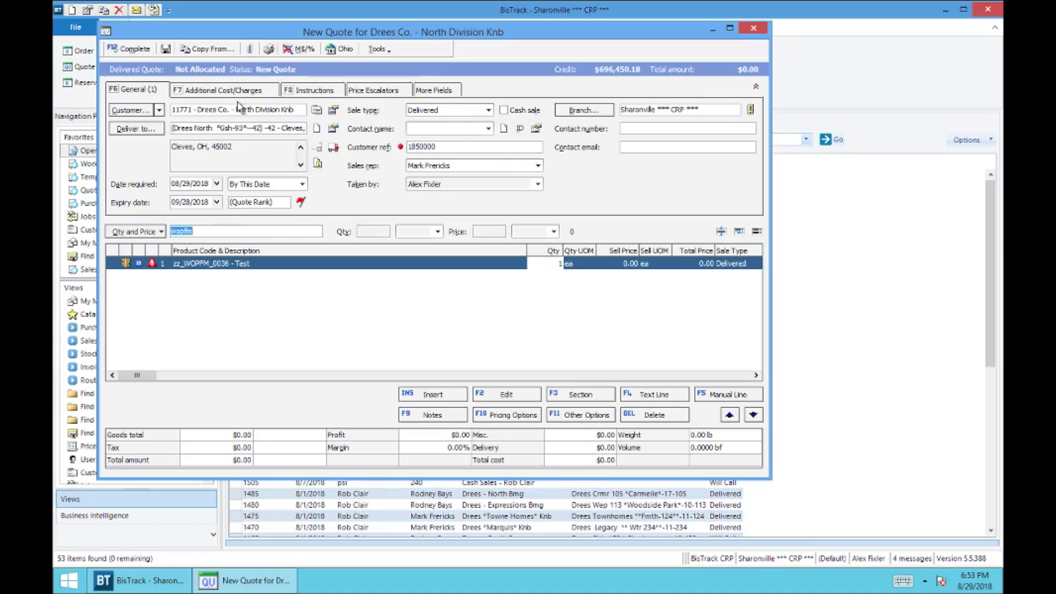
# Add a follow-up with the current date and time stamped in the notes
pyautogui.click(131, 51)
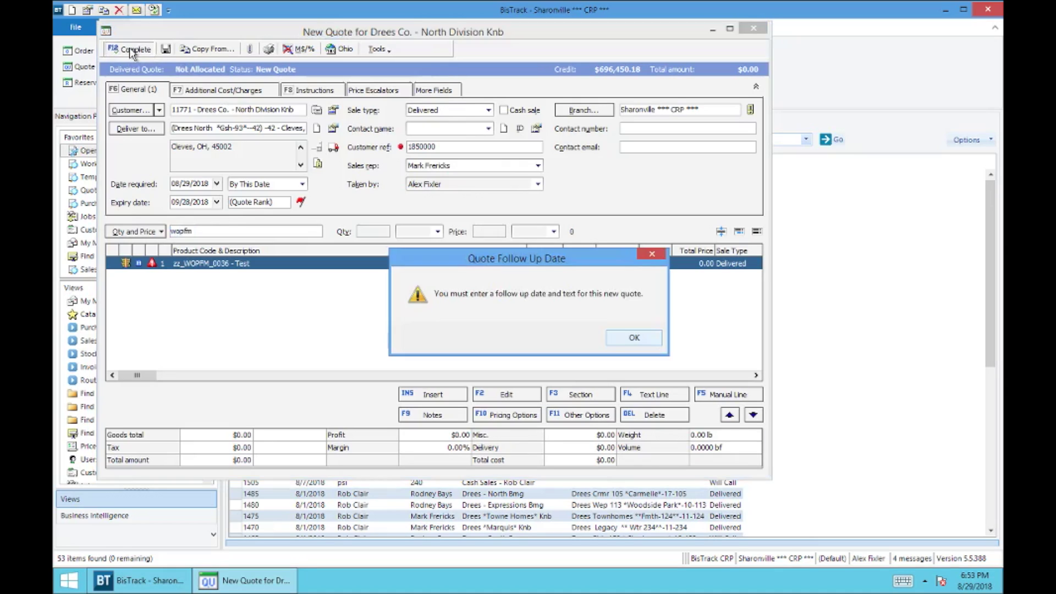
pyautogui.click(633, 340)
pyautogui.click(308, 186)
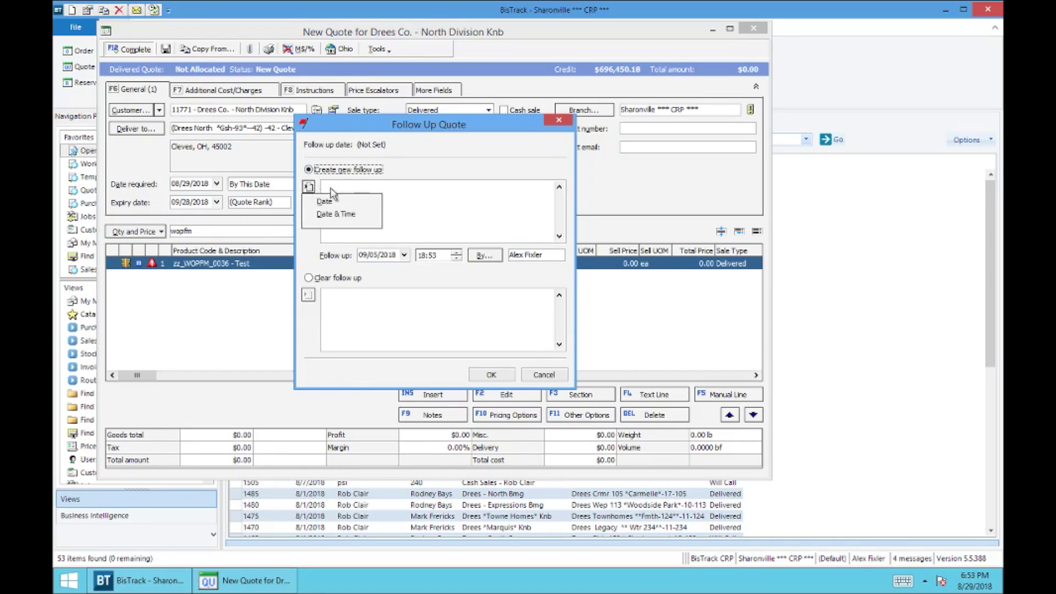
pyautogui.click(338, 216)
pyautogui.click(491, 374)
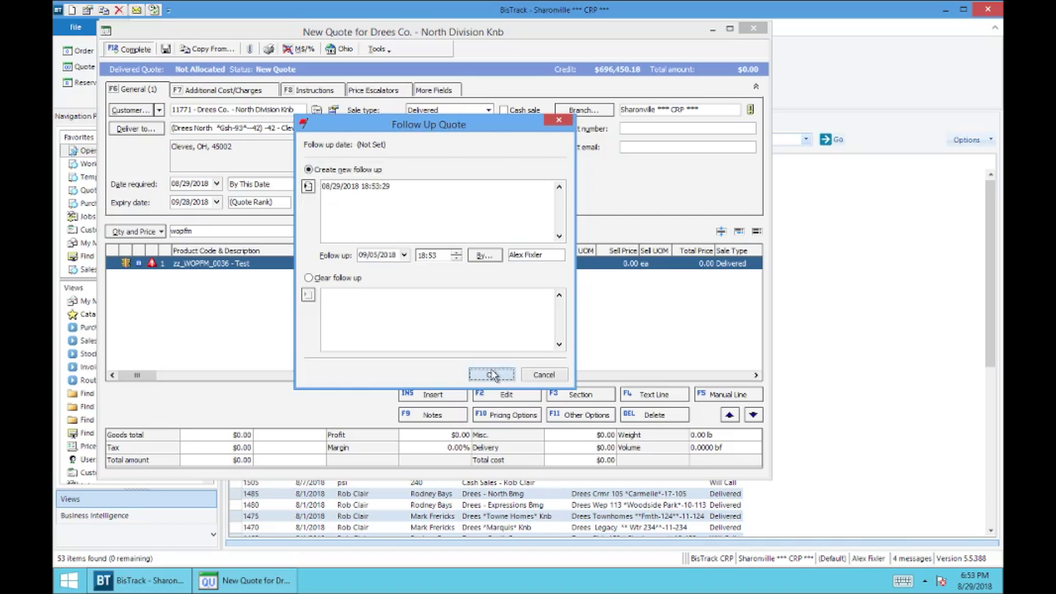
# Complete the quote without delivery charges and without printing it
pyautogui.click(137, 50)
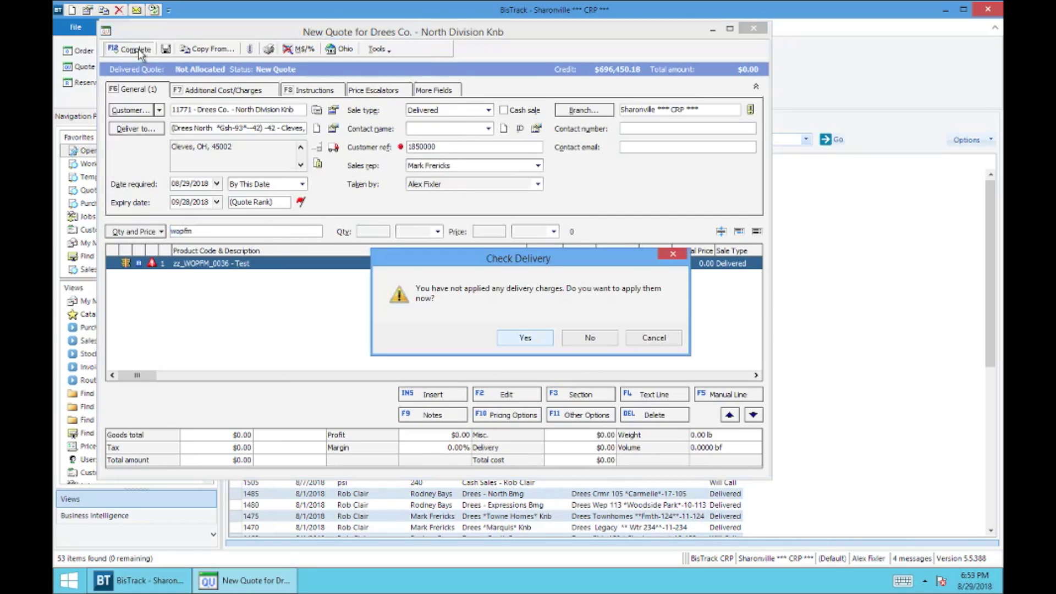
pyautogui.click(596, 337)
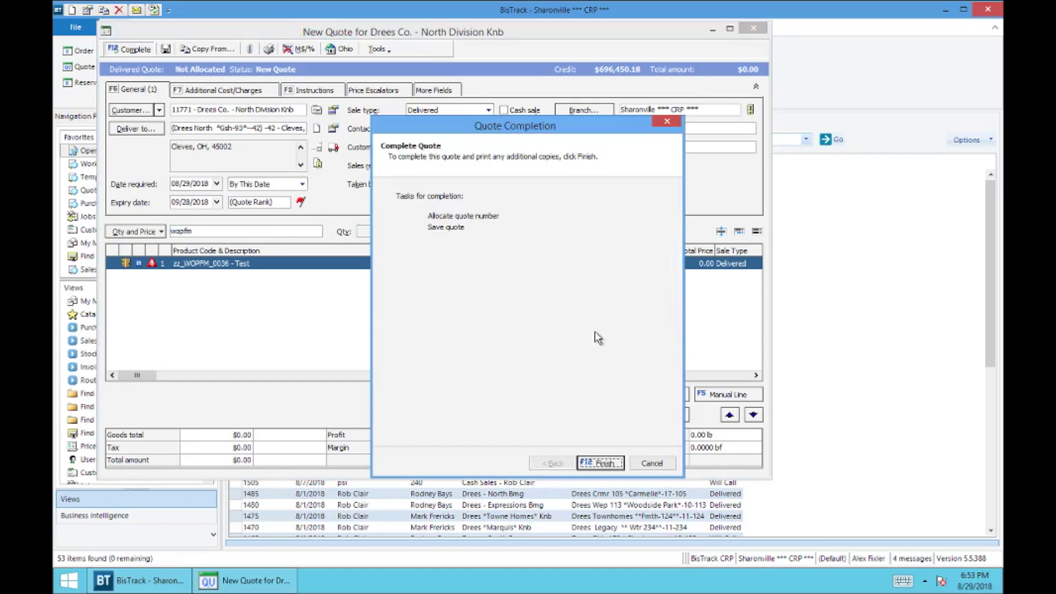
pyautogui.click(604, 465)
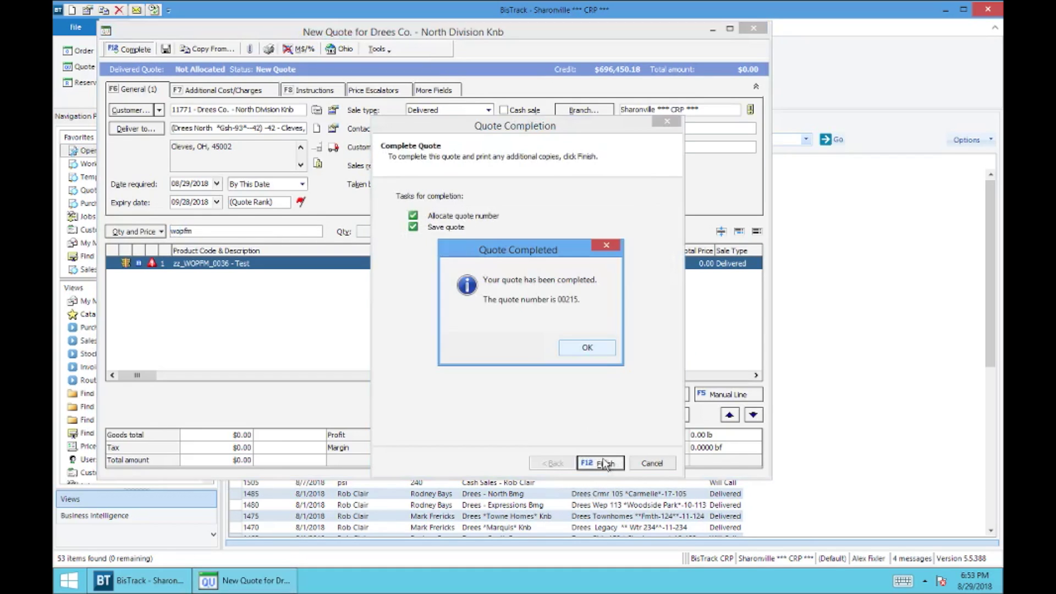
pyautogui.click(591, 352)
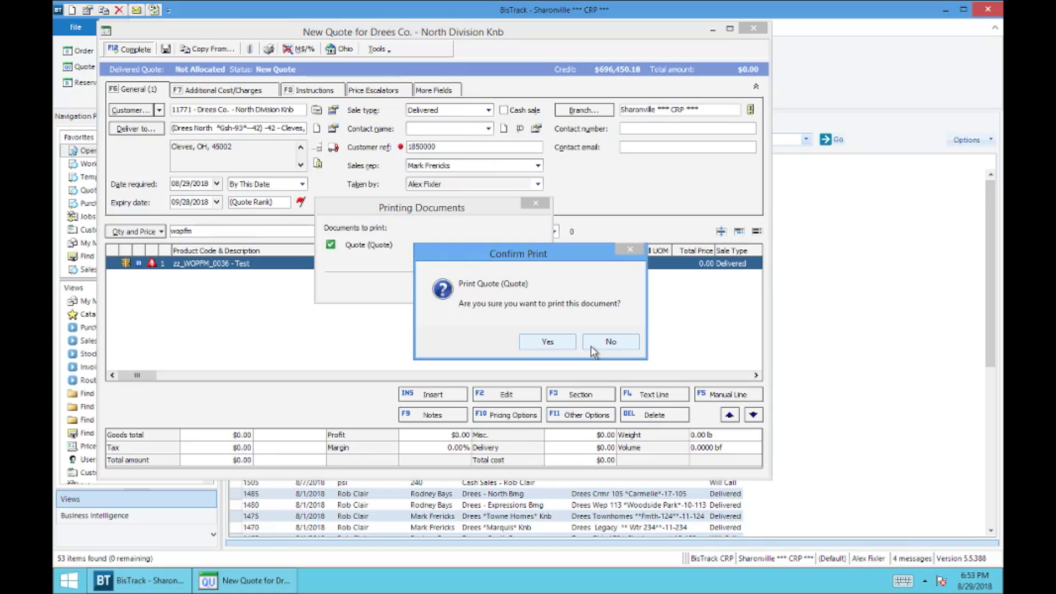
pyautogui.click(602, 350)
pyautogui.click(627, 342)
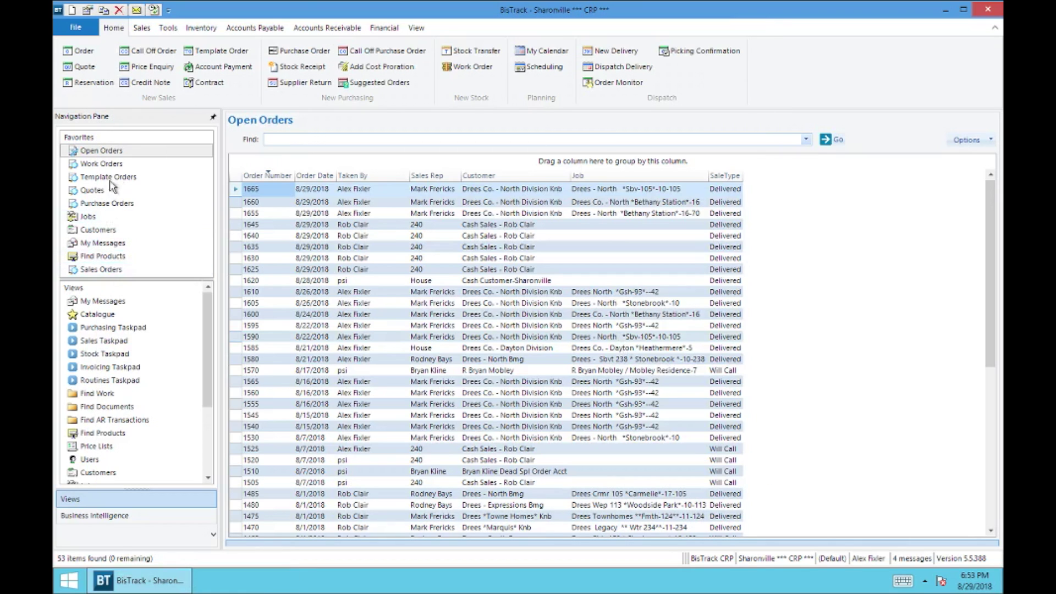
# Search quotes and view quote 00215's related documents, confirming Works Order 00149 is linked
pyautogui.click(92, 191)
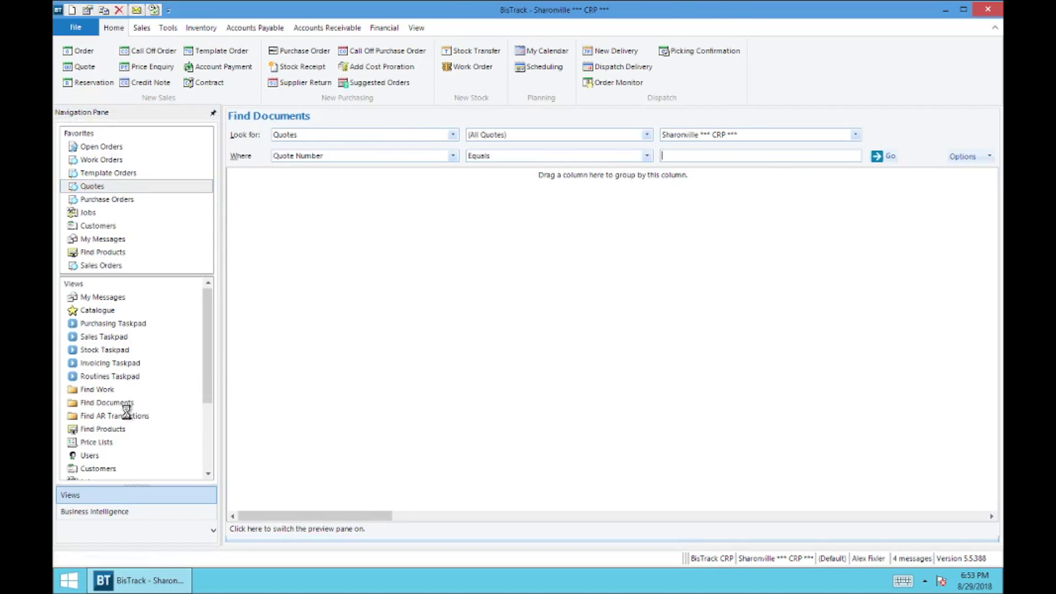
pyautogui.click(880, 160)
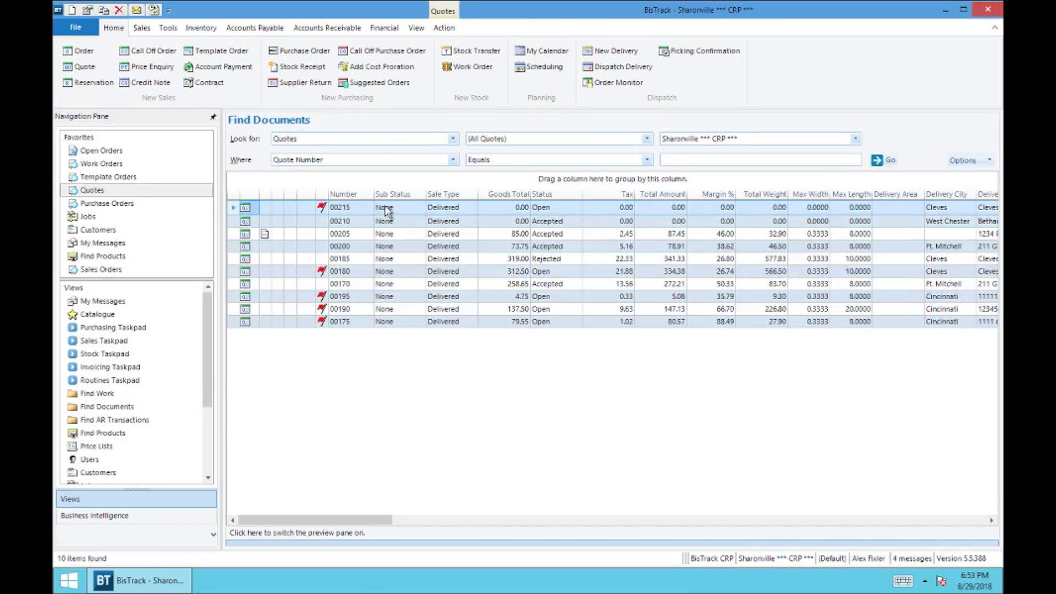
pyautogui.rightClick(387, 210)
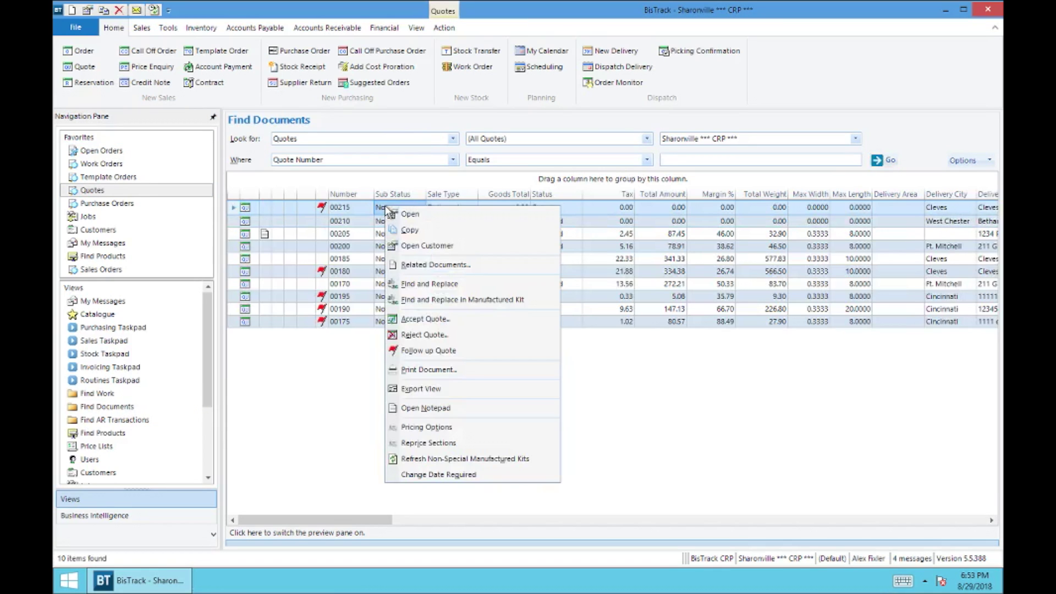
pyautogui.click(429, 264)
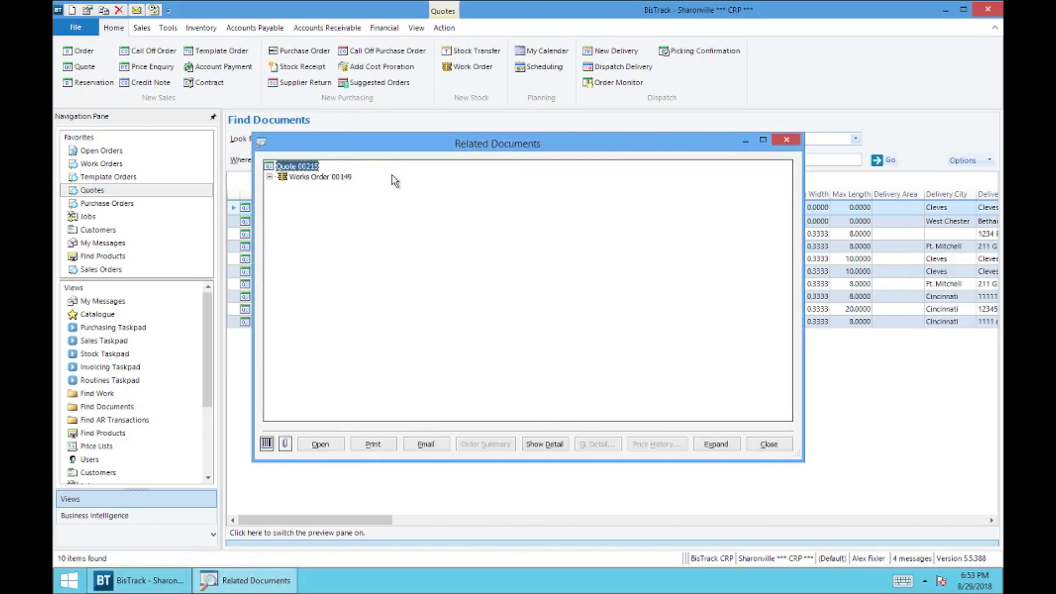
pyautogui.click(784, 139)
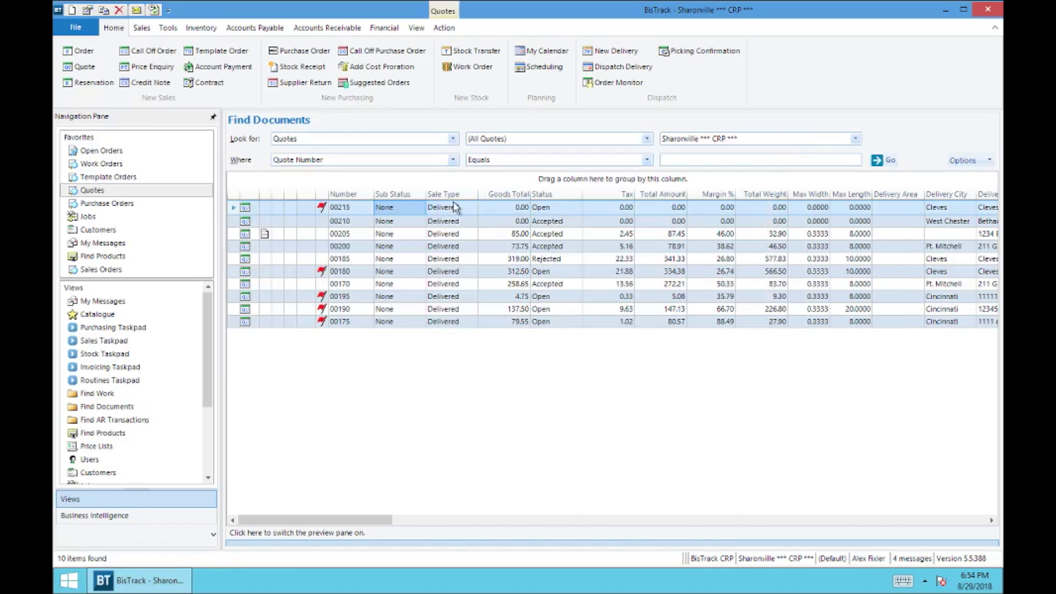
# Open quote 00215 and accept the entire quote into a new sales order
pyautogui.doubleClick(392, 206)
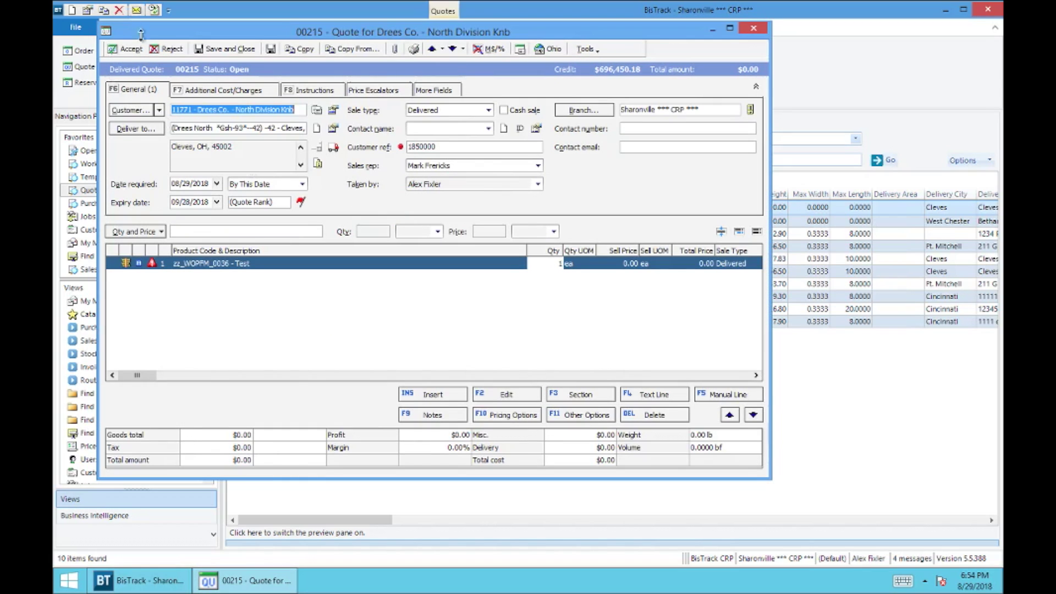
pyautogui.click(133, 49)
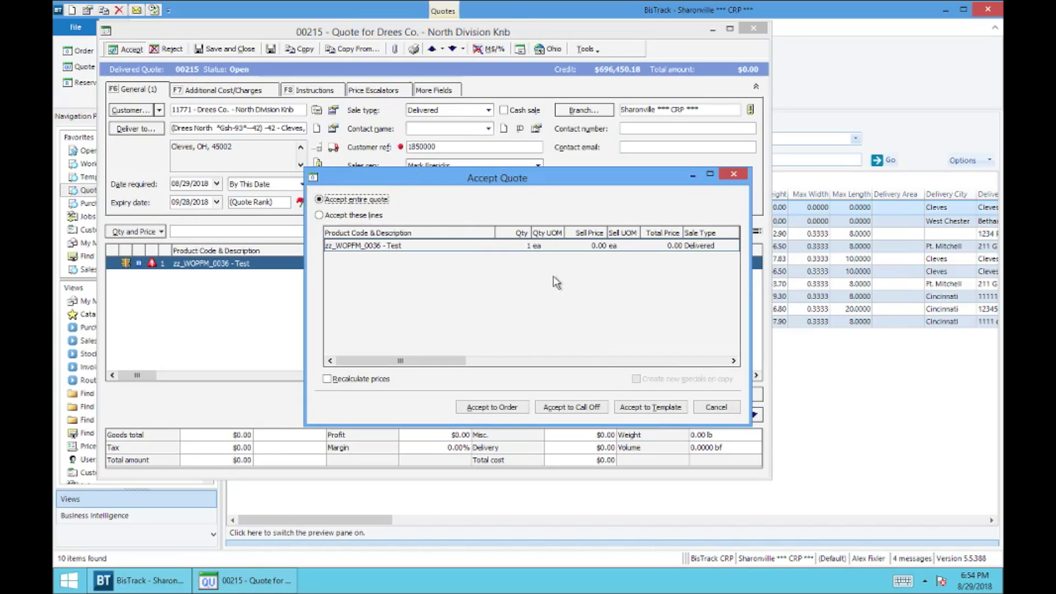
pyautogui.click(493, 407)
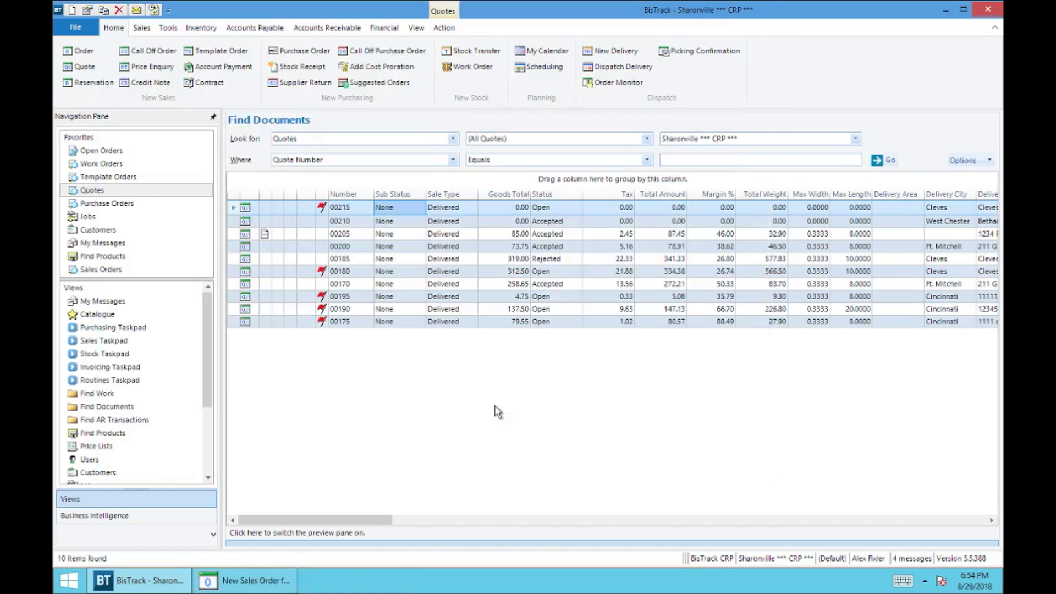
# Complete sales order 1670, confirming the zero price, skipping delivery charges and printing, with work order 149 saved
pyautogui.click(247, 581)
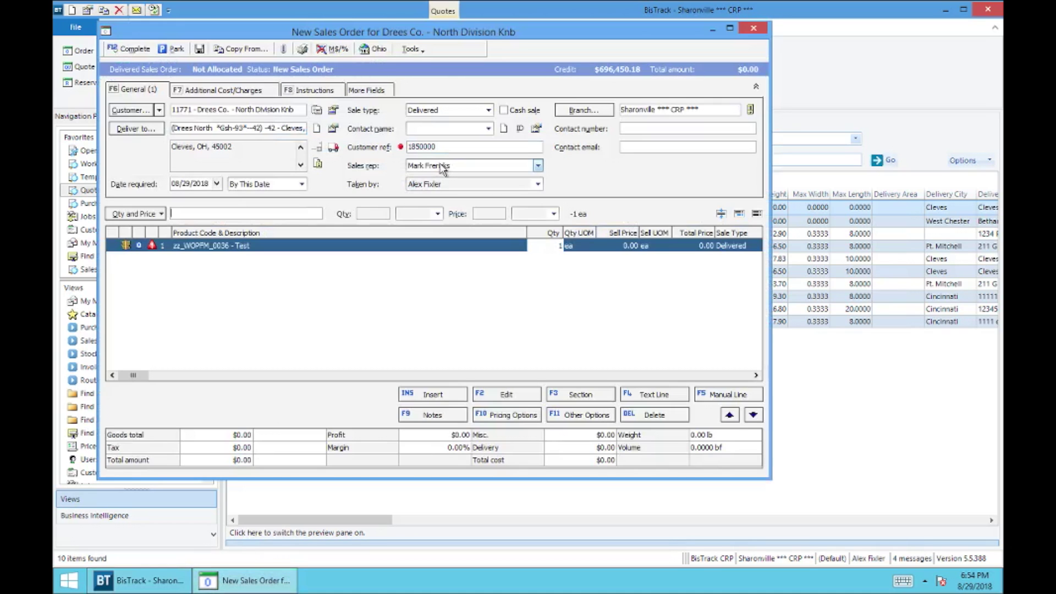
pyautogui.moveTo(266, 34); pyautogui.dragTo(334, 57)
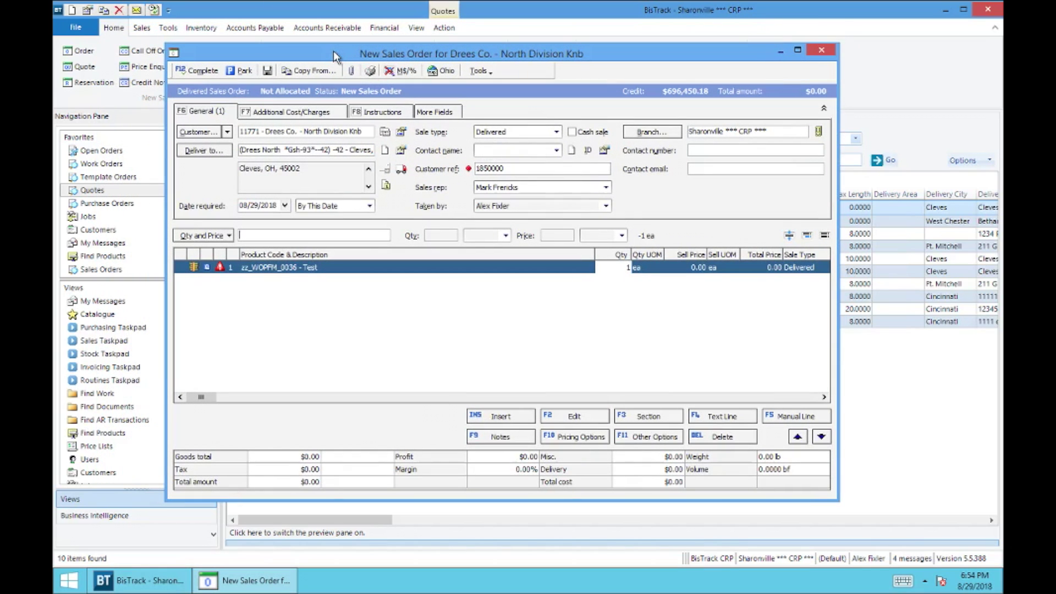
pyautogui.click(202, 75)
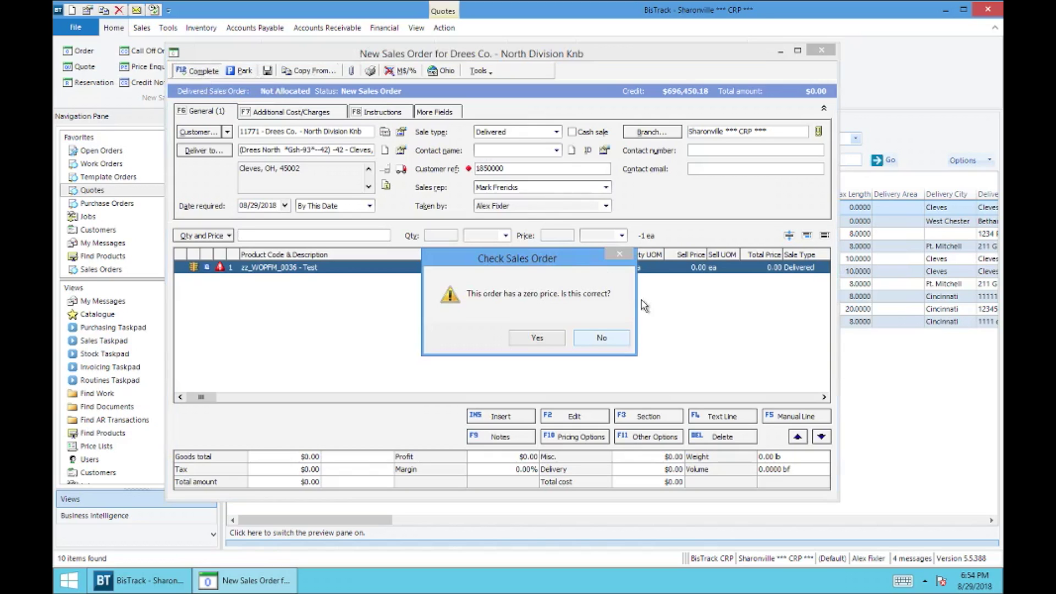
pyautogui.click(546, 341)
pyautogui.click(572, 337)
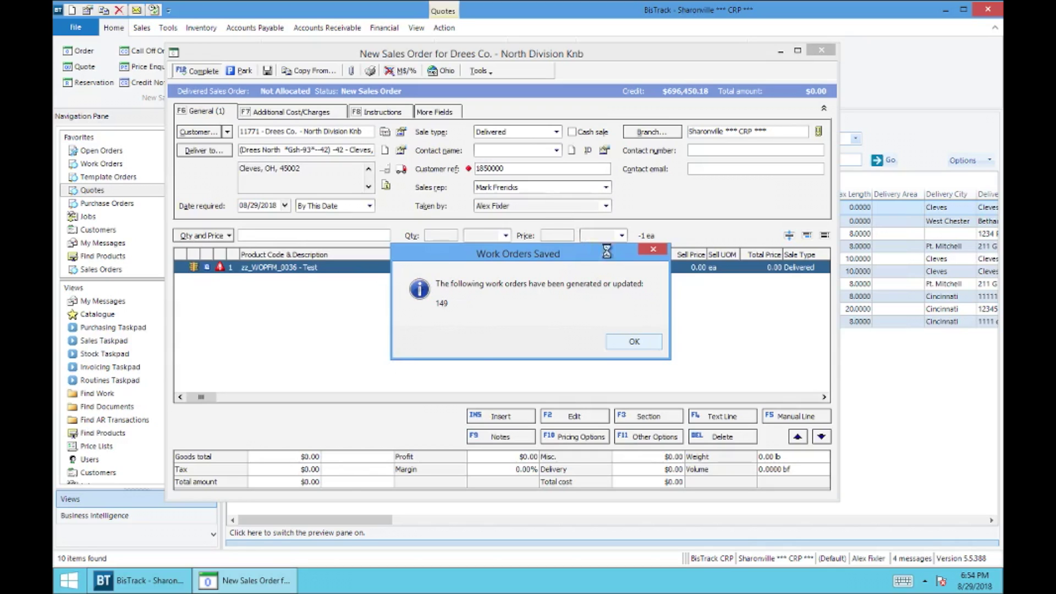
pyautogui.click(630, 341)
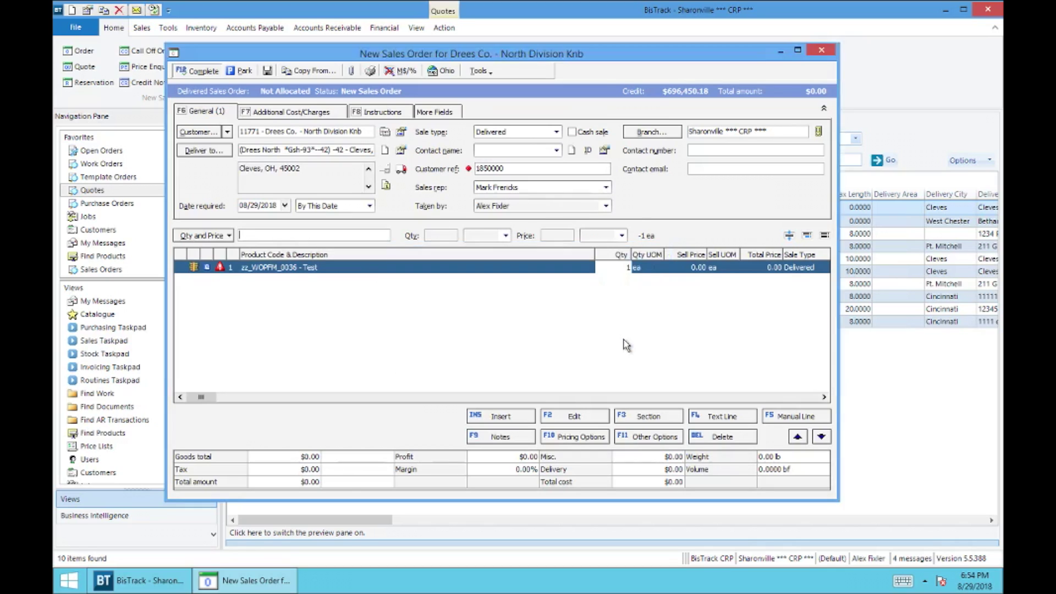
pyautogui.click(606, 337)
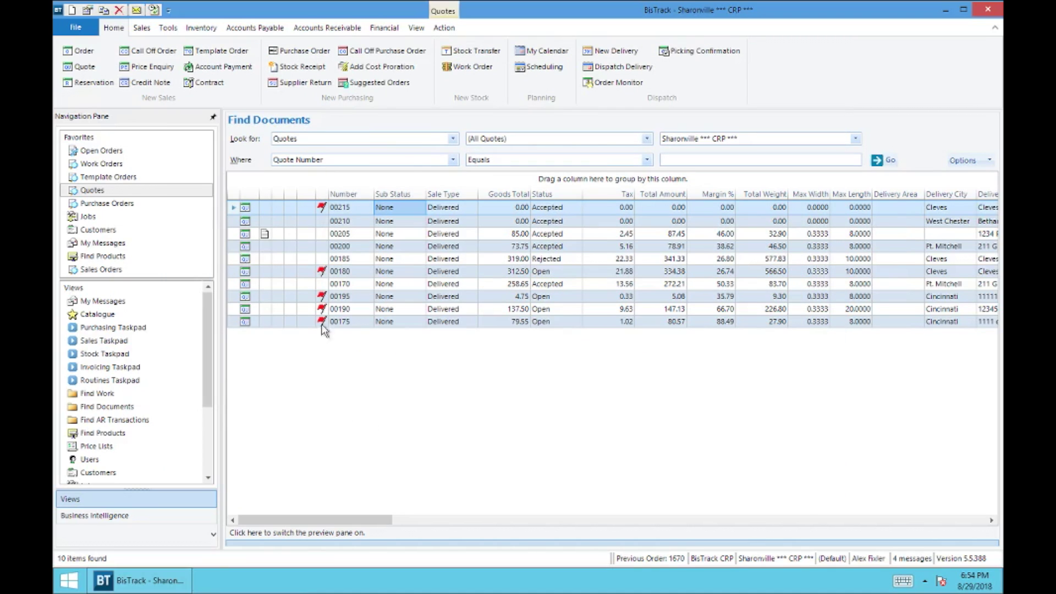
pyautogui.rightClick(387, 212)
pyautogui.click(409, 263)
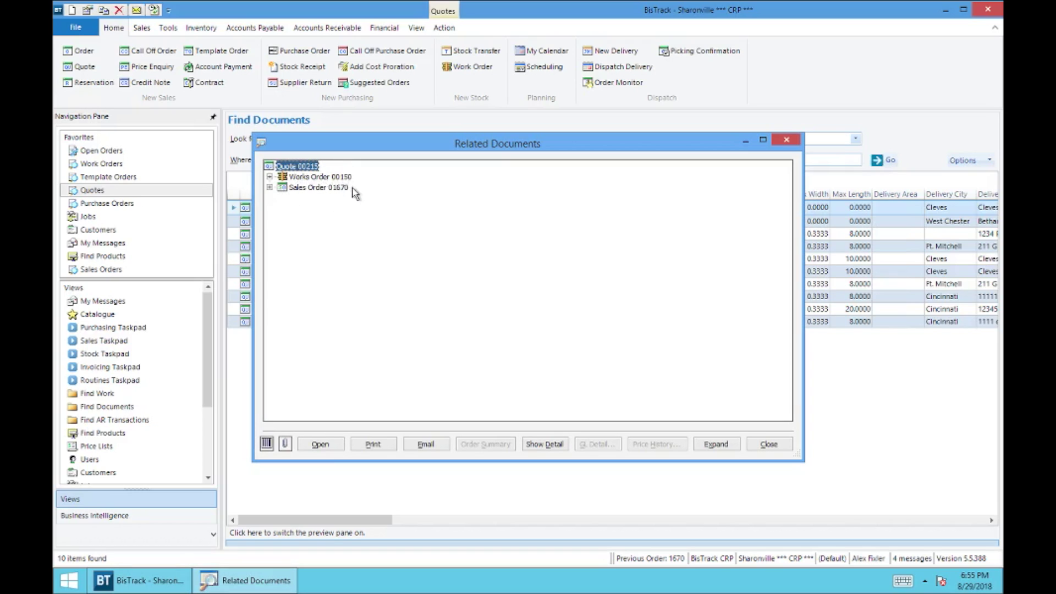
pyautogui.click(269, 187)
pyautogui.click(769, 444)
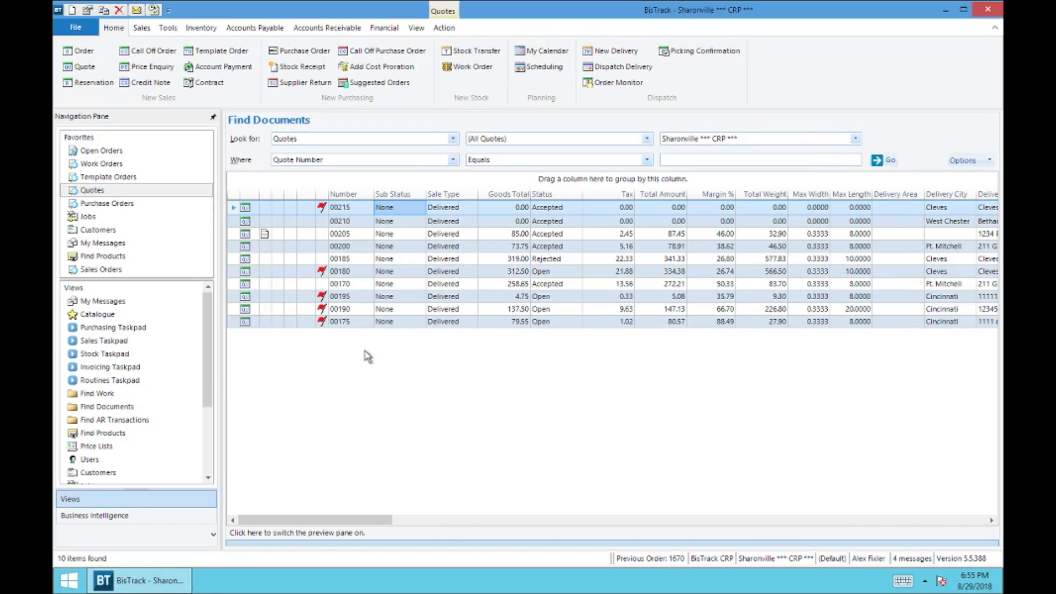